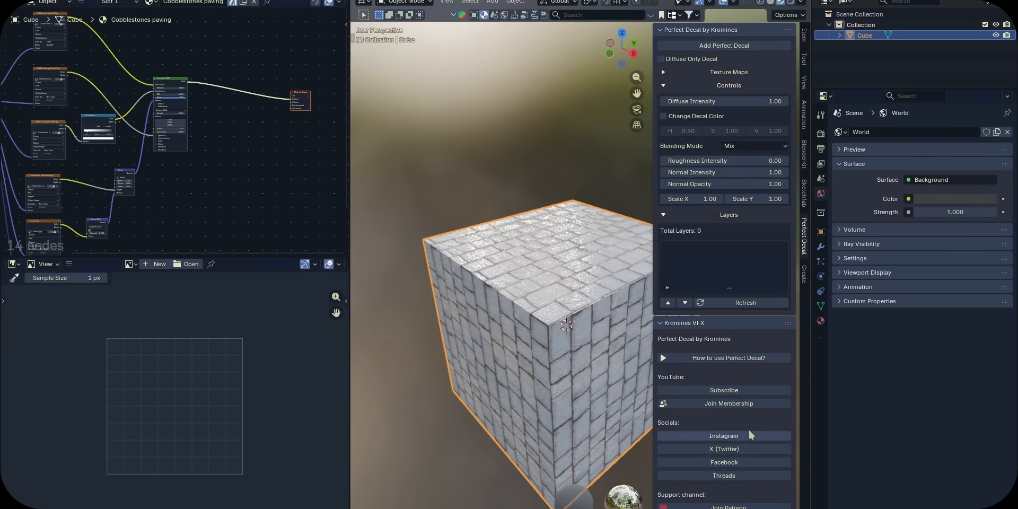
Collapse the Kromines VFX section and slightly widen the Perfect Decal sidebar.
click(660, 321)
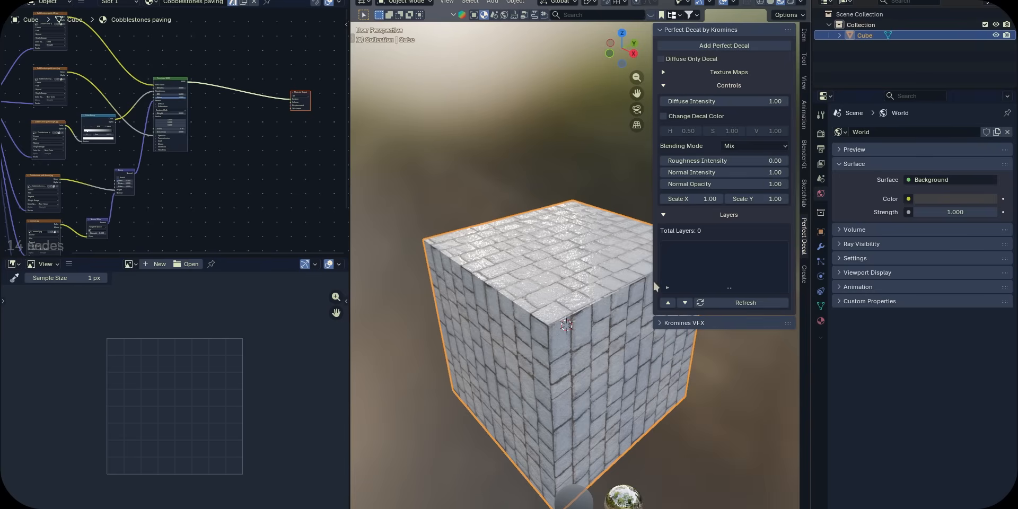
drag(653, 275, 646, 271)
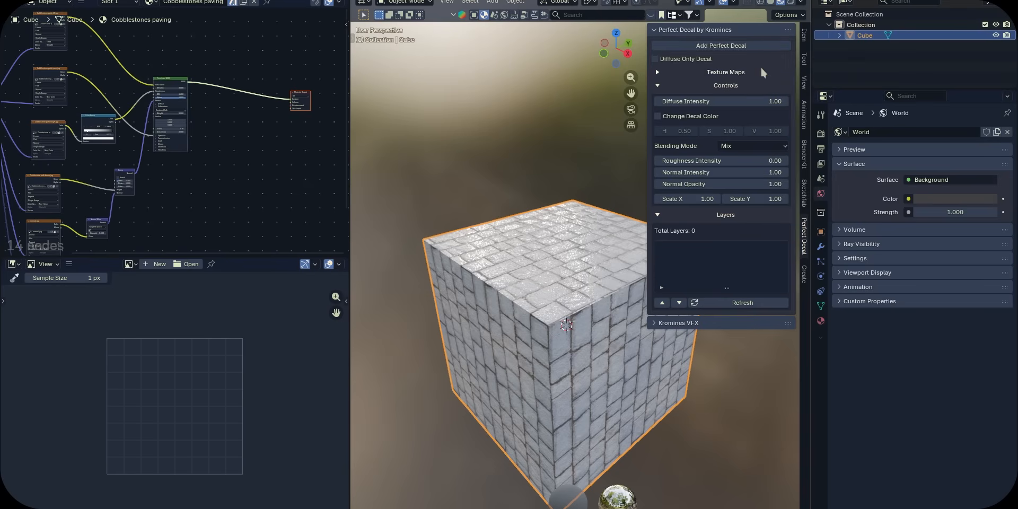
Select the cube's top face in Edit Mode, snap the 3D cursor to it, and return to Object Mode.
key(Tab)
key(alt+a)
key(3)
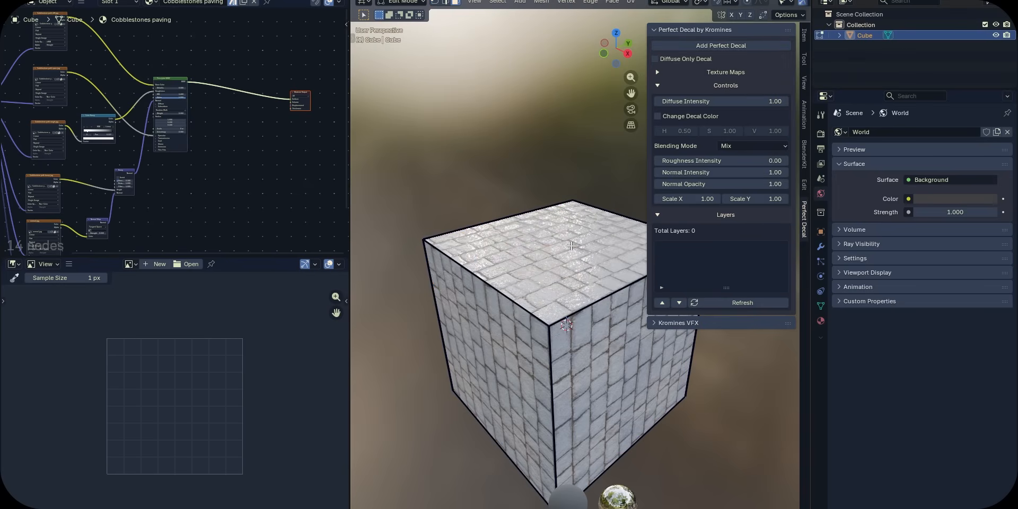
click(572, 241)
key(shift+s)
click(571, 291)
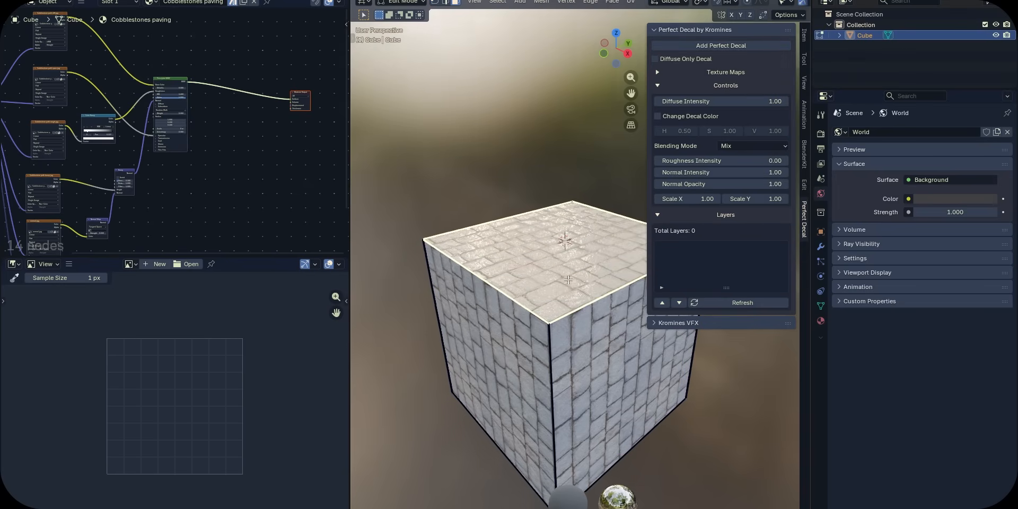
middle_drag(571, 302, 552, 271)
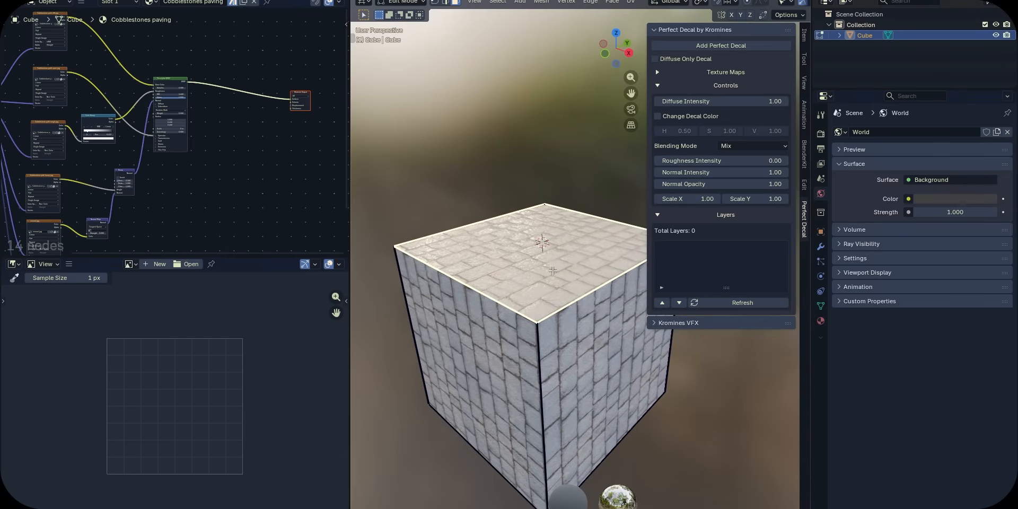
key(Tab)
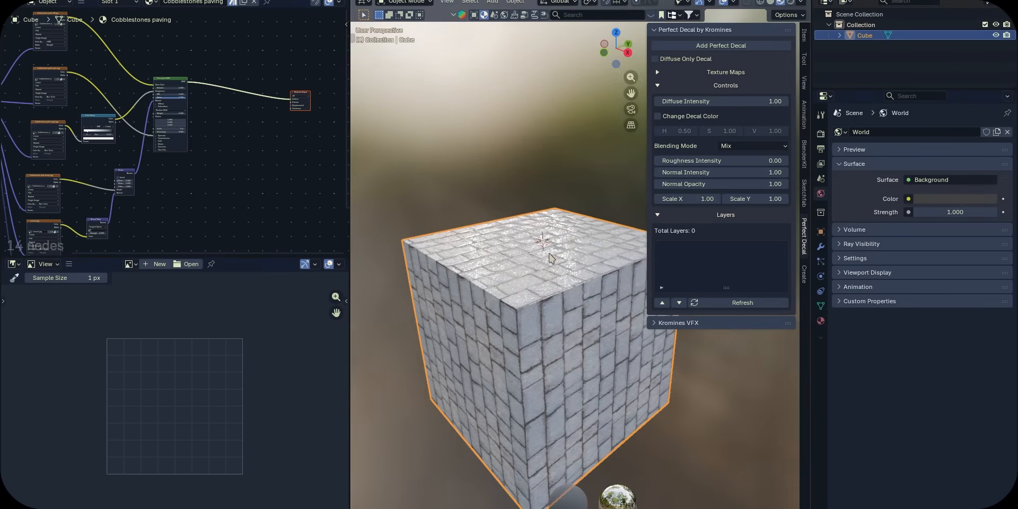
Review the 3D cursor's placement and the snap options for the cube's top face in Edit Mode, ending in Object Mode.
scroll(557, 259, up, 3)
middle_drag(543, 259, 556, 245)
key(Tab)
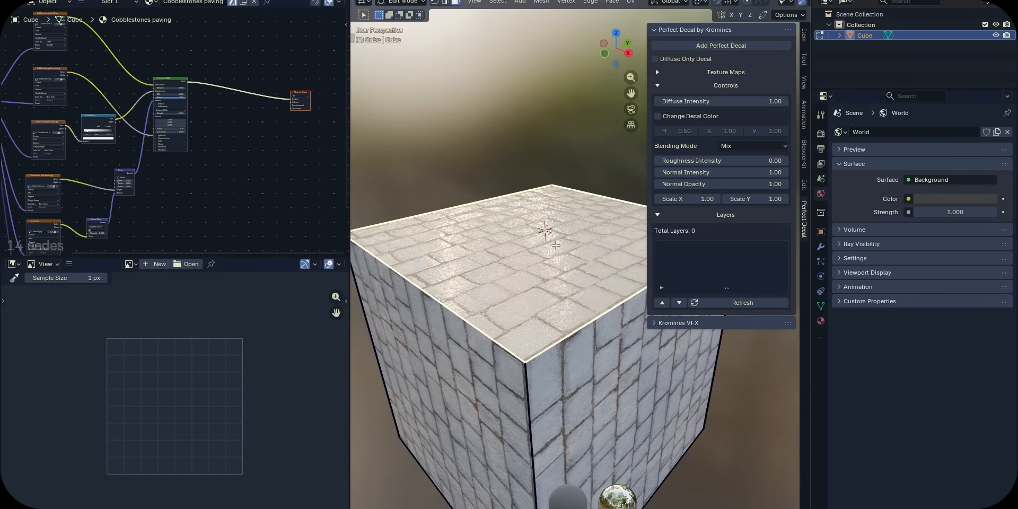
key(shift+s)
scroll(549, 256, down, 3)
key(Tab)
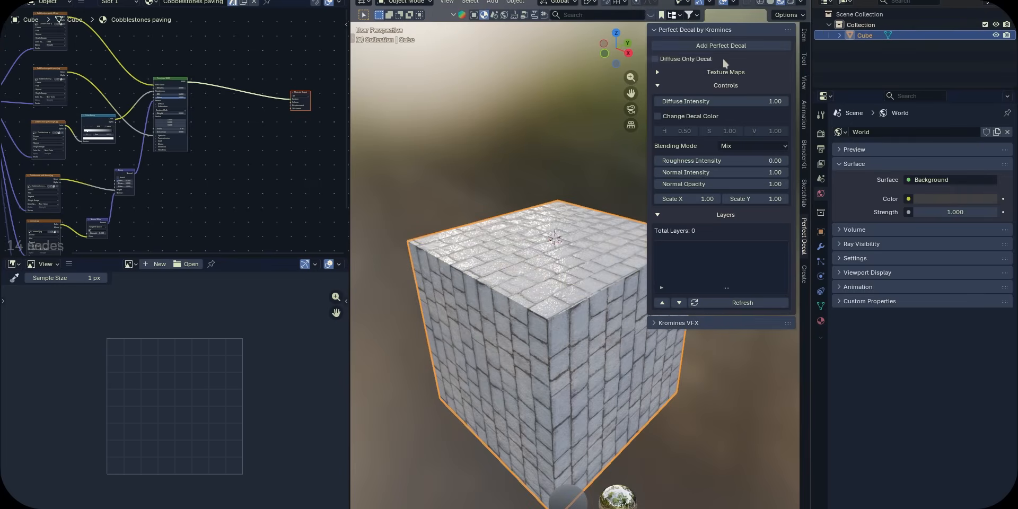
Add a Perfect Decal to the cube and load Diffuse-Test.png from the new test folder as its diffuse map.
click(728, 47)
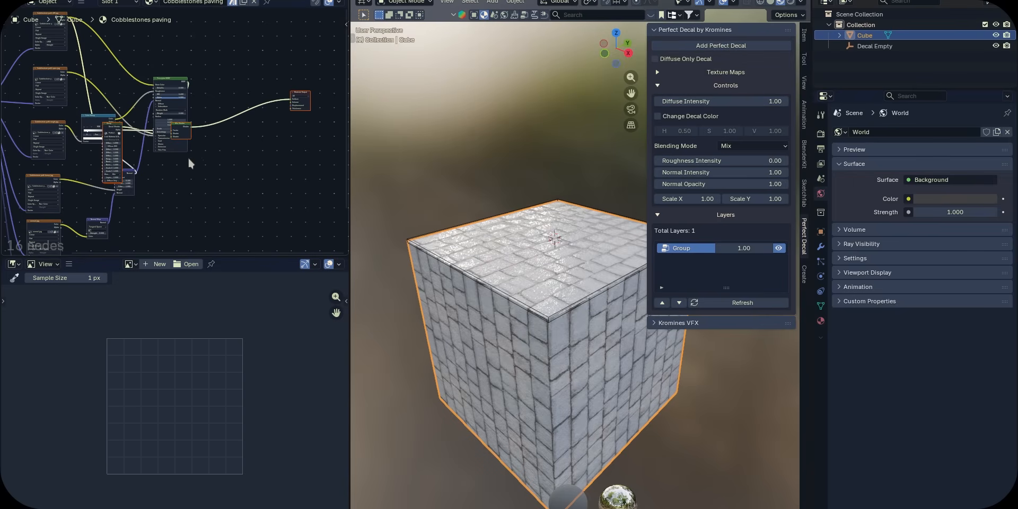
click(658, 72)
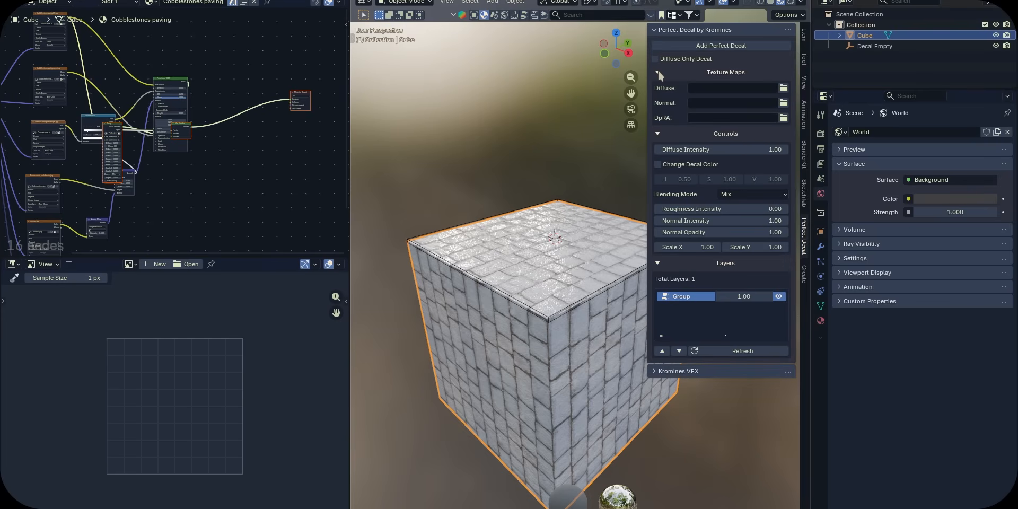
click(785, 87)
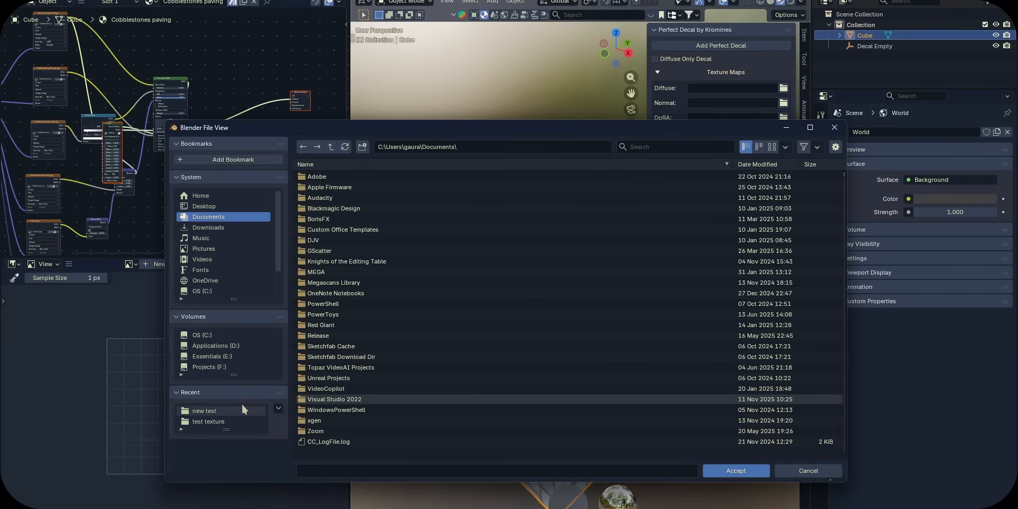
click(239, 411)
click(385, 199)
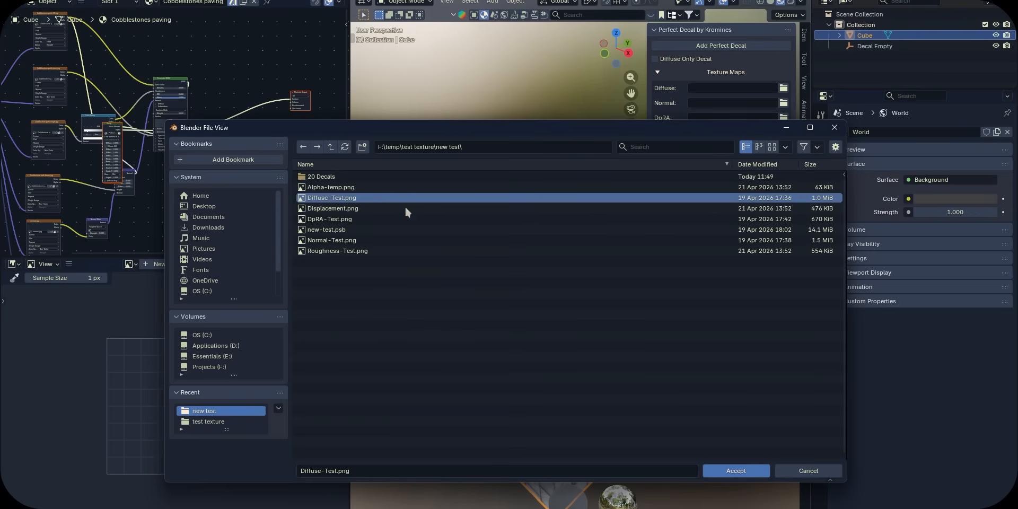
click(714, 470)
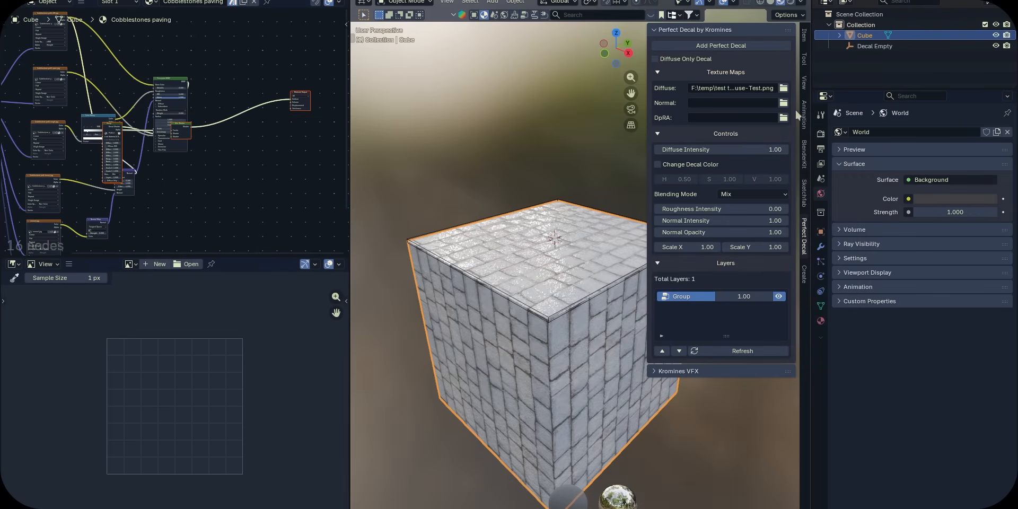
Load Normal-Test.png from the new test folder as the decal's normal map.
click(784, 102)
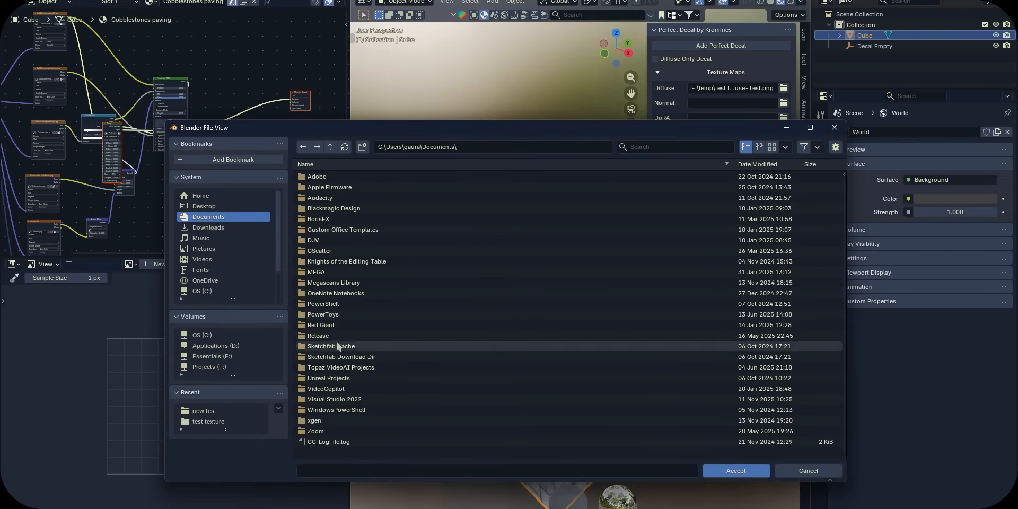
click(218, 411)
click(332, 240)
click(705, 473)
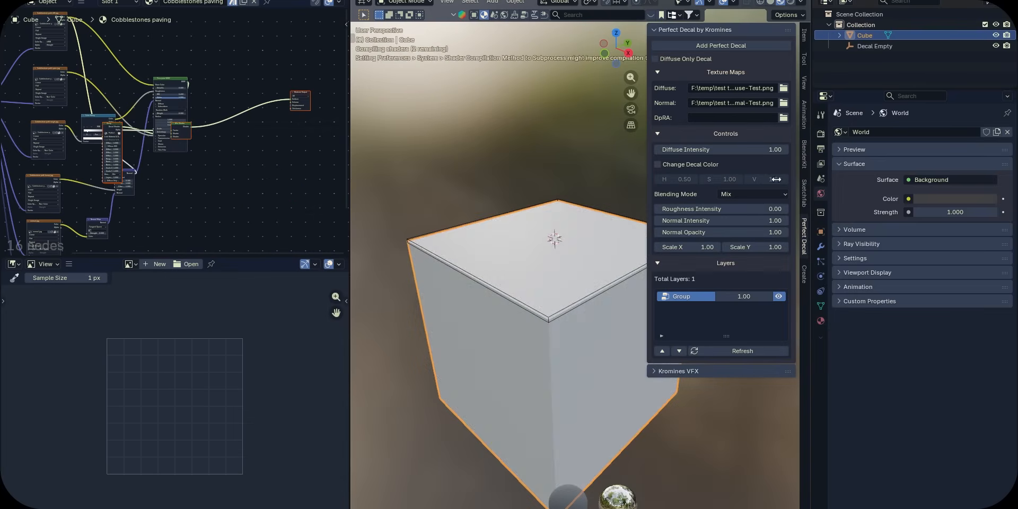
Load DpRA-Test.png from the new test folder as the decal's DpRA map.
click(785, 116)
click(246, 411)
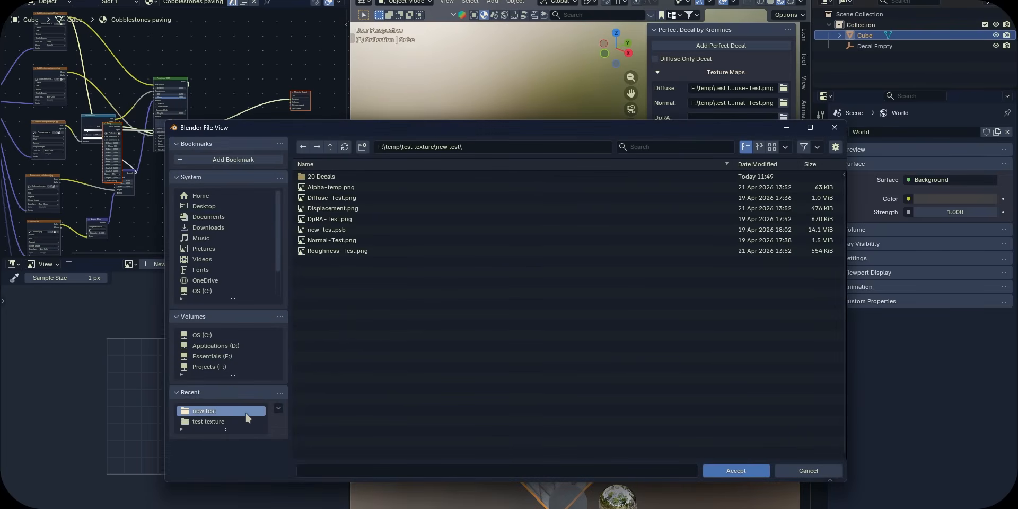
click(391, 219)
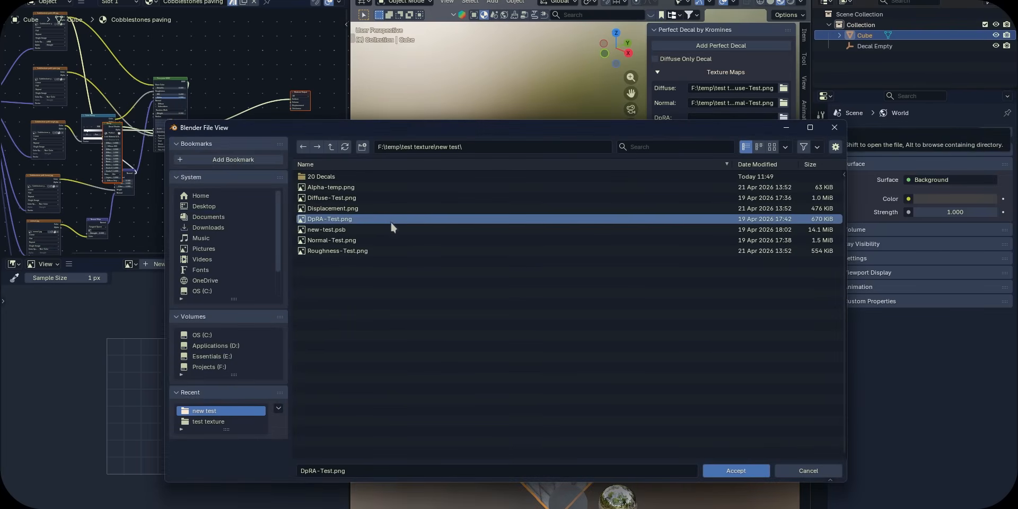
click(733, 469)
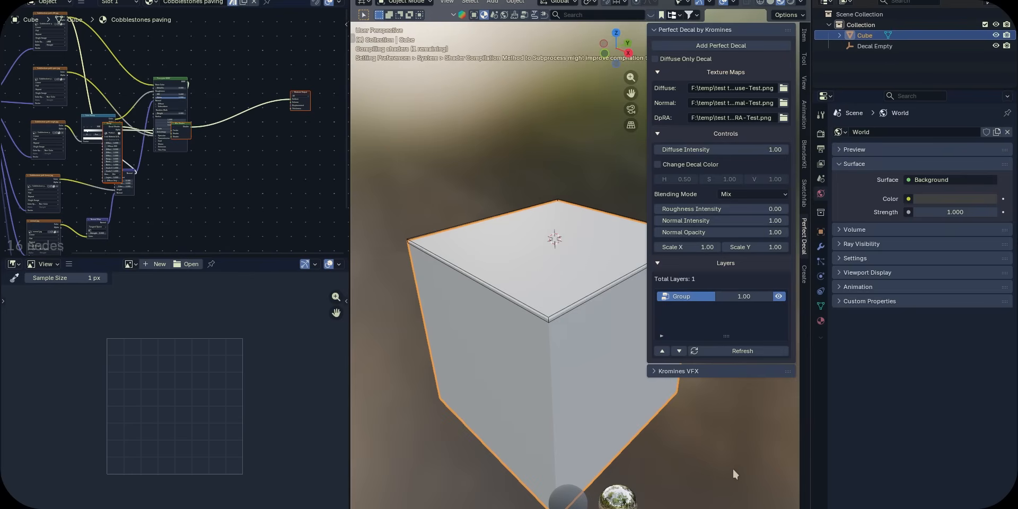
Try scaling the Decal Empty uniformly on the cube's top, undo the scaling, and reselect the cube.
key(n)
middle_drag(583, 326, 621, 312)
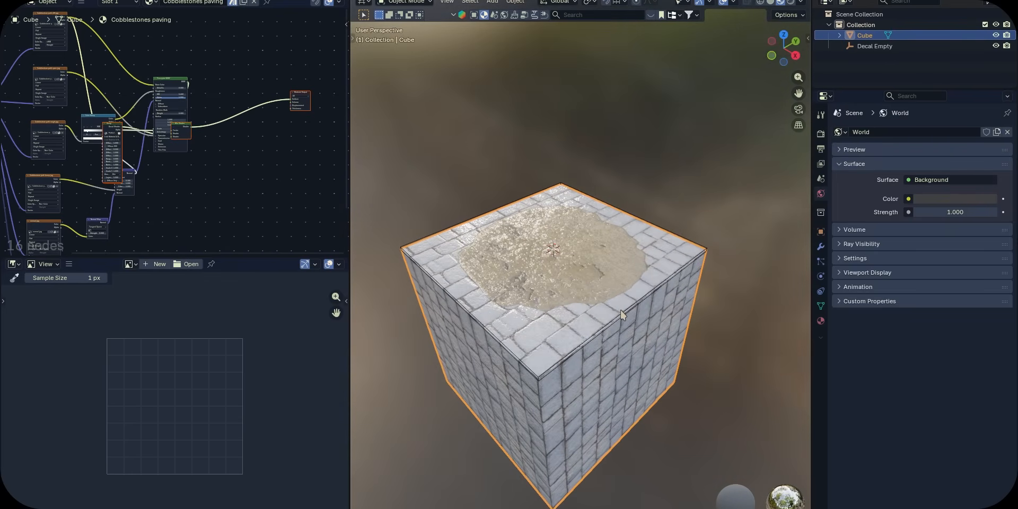
click(618, 313)
key(s)
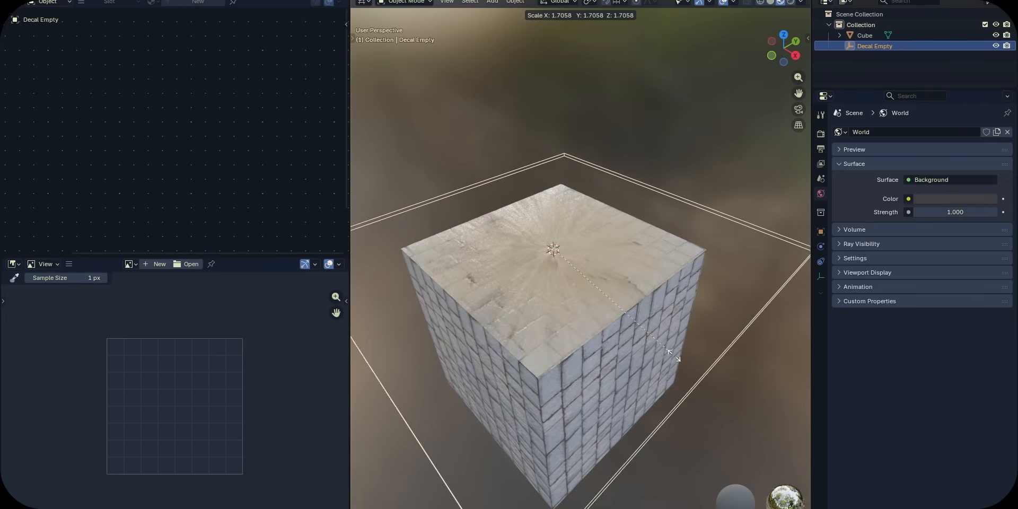
click(634, 322)
key(ctrl+z)
middle_drag(634, 321, 617, 312)
click(628, 324)
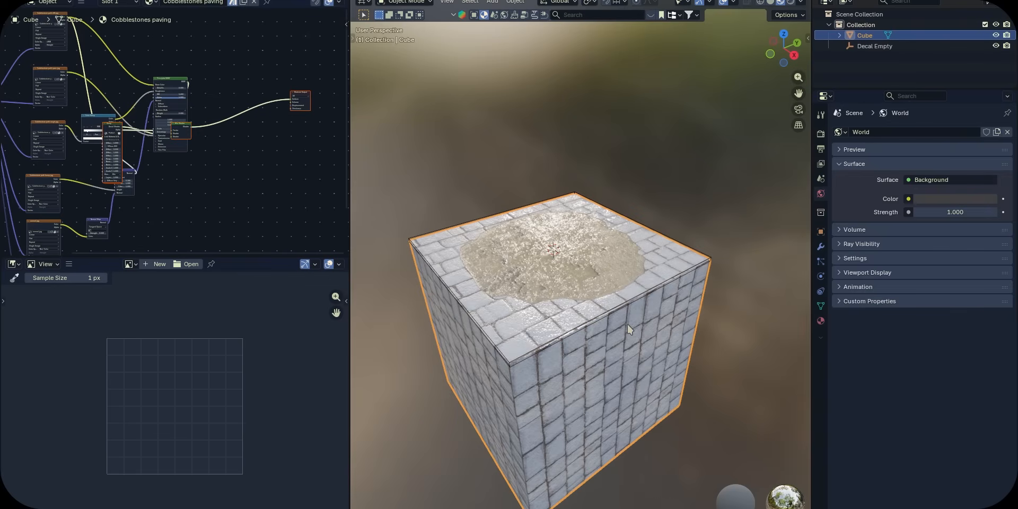
key(n)
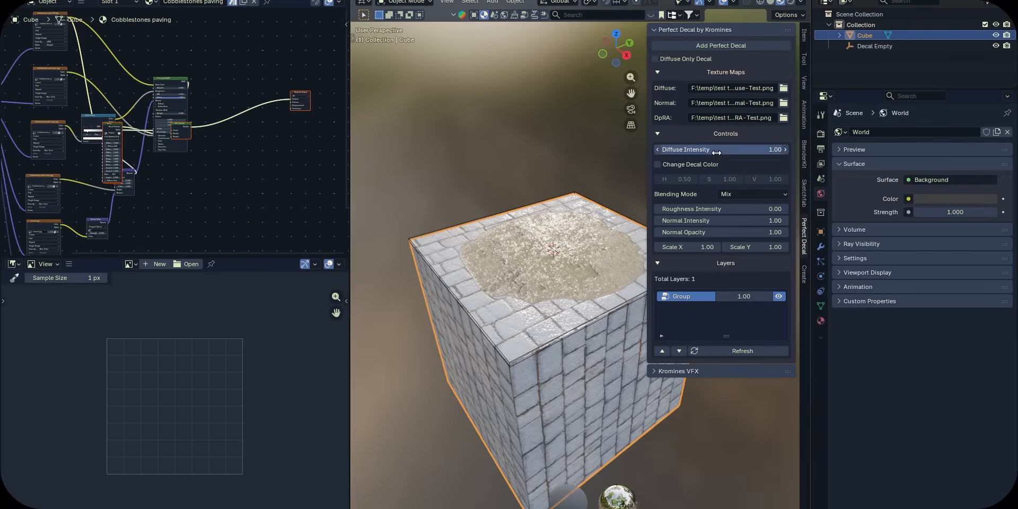
Set the decal's Diffuse Intensity to 0.00 and examine the cube's top surface up close.
middle_drag(569, 252, 577, 269)
scroll(577, 269, up, 2)
drag(732, 150, 671, 151)
middle_drag(602, 255, 606, 231)
scroll(606, 231, up, 2)
scroll(175, 169, up, 3)
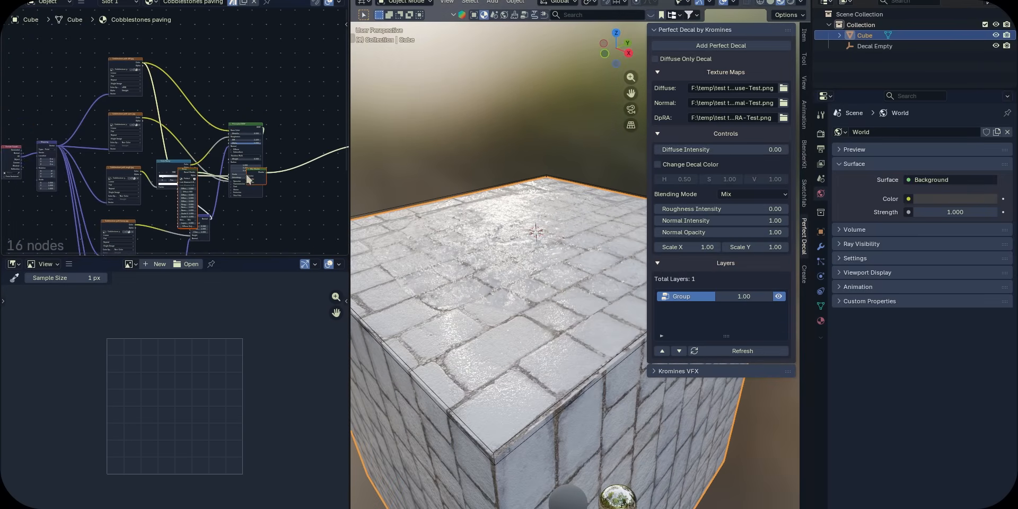
Move the first Color Ramp stop of the cobblestone roughness to position 0.991 and widen the 3D viewport.
click(169, 176)
scroll(174, 181, up, 3)
middle_drag(176, 183, 182, 91)
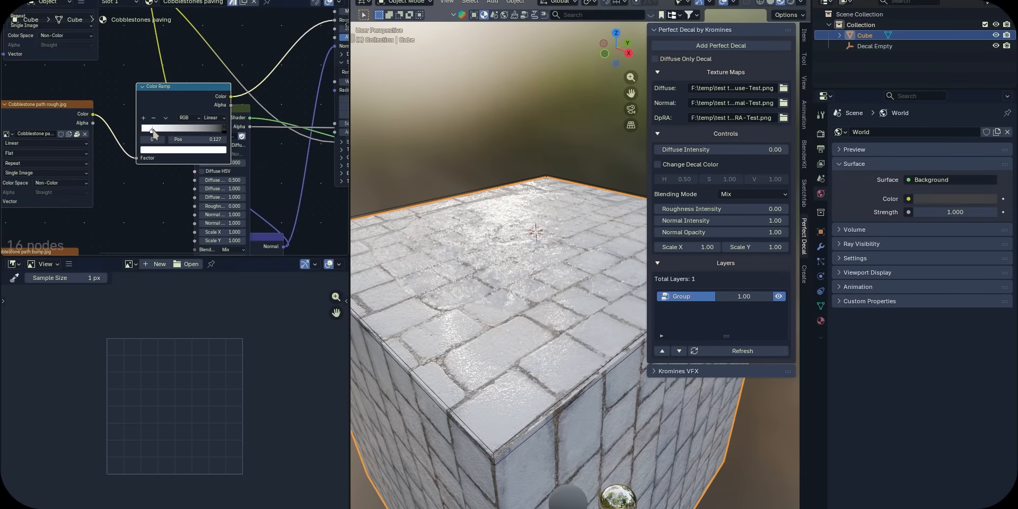
drag(154, 130, 219, 132)
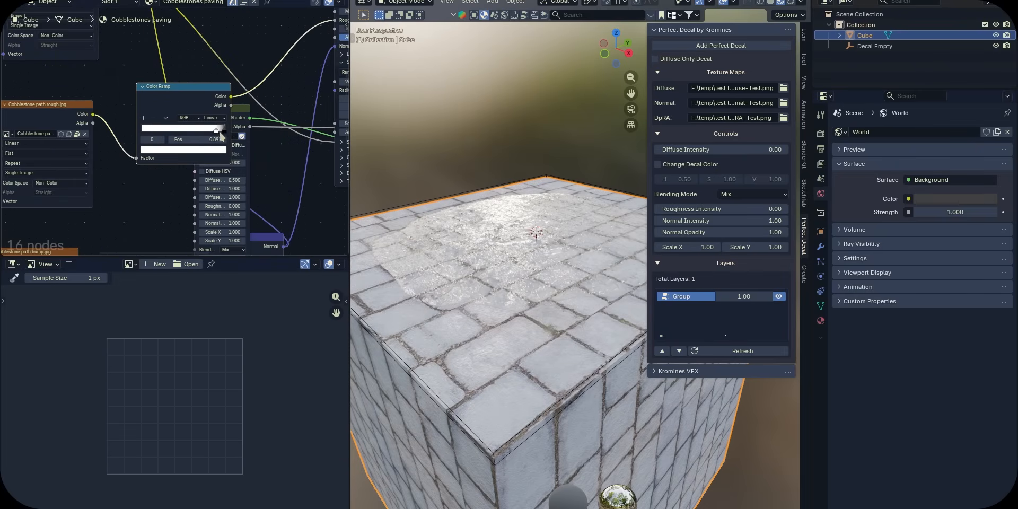
drag(350, 175, 244, 183)
scroll(391, 204, down, 1)
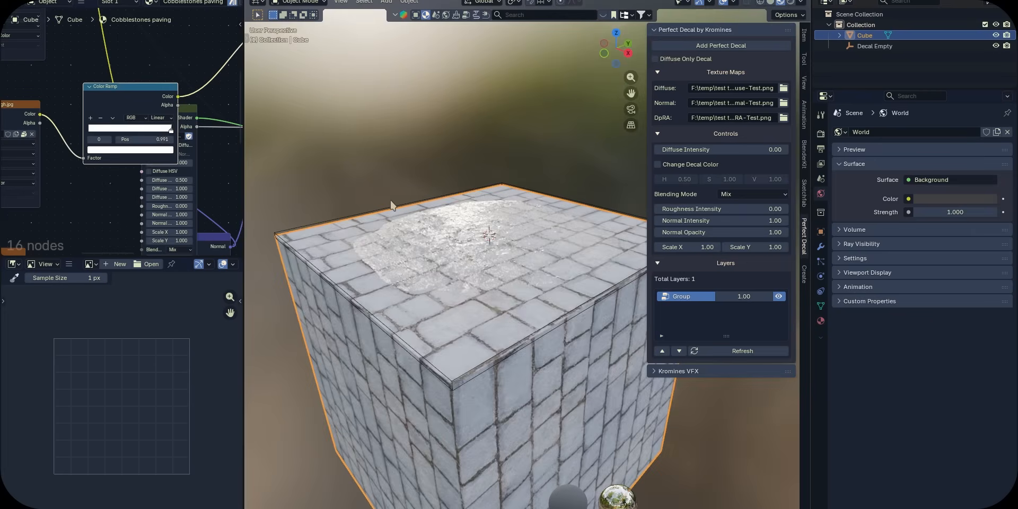
Set the decal's Diffuse Intensity to 1.00 and its Normal Intensity to -2.
middle_drag(391, 205, 399, 203)
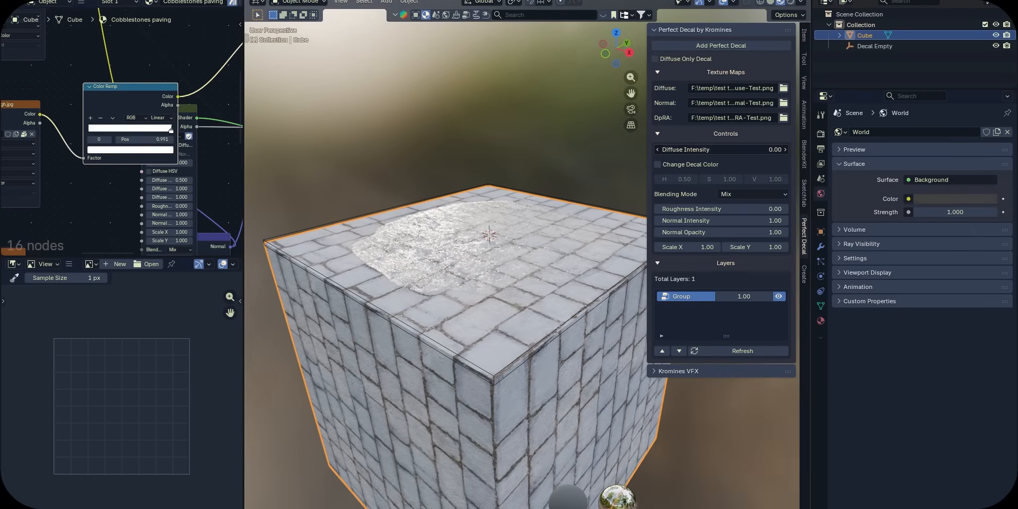
drag(705, 150, 758, 149)
click(715, 220)
text(-)
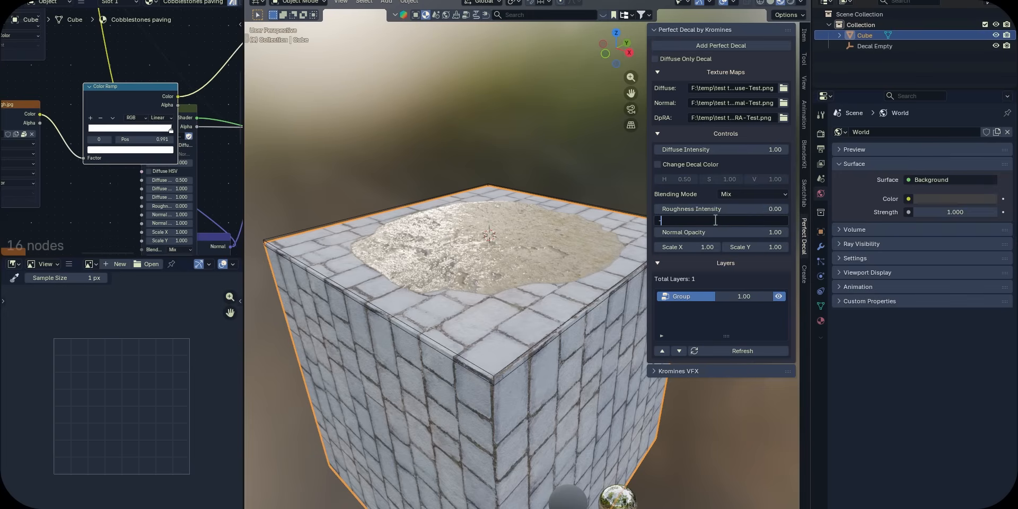
text(2)
key(Return)
Set the decal's Diffuse Intensity to 0.00 and its Roughness Intensity to 1.00.
drag(742, 152, 695, 149)
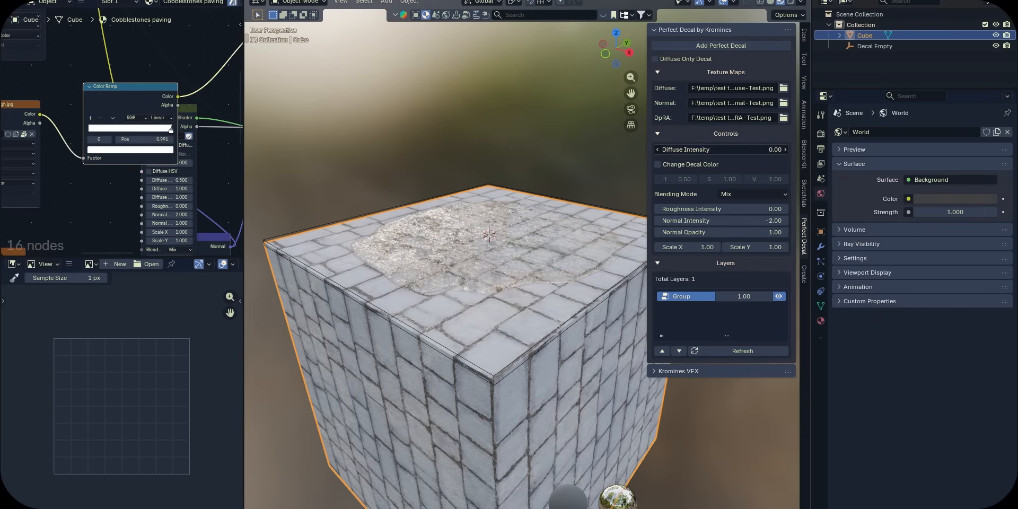
scroll(490, 249, up, 5)
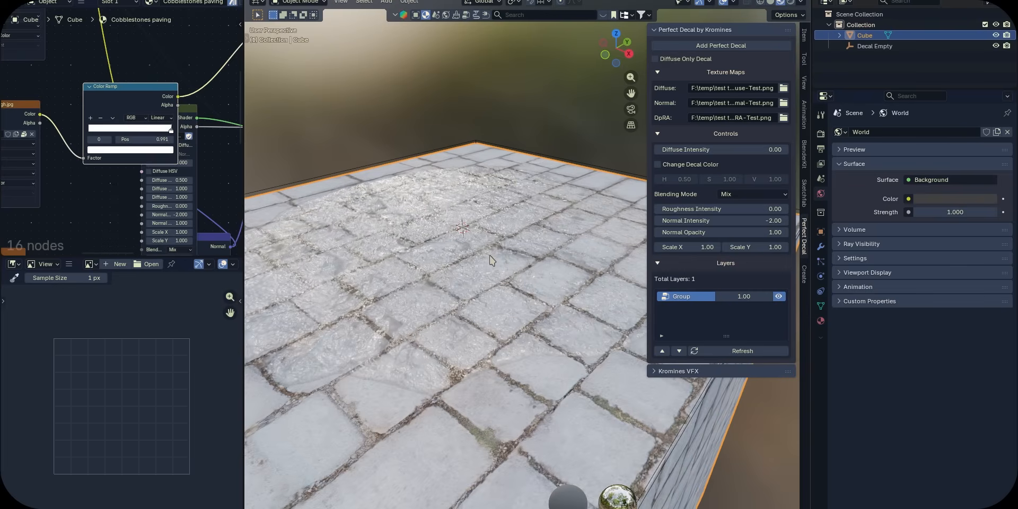
middle_drag(490, 256, 520, 252)
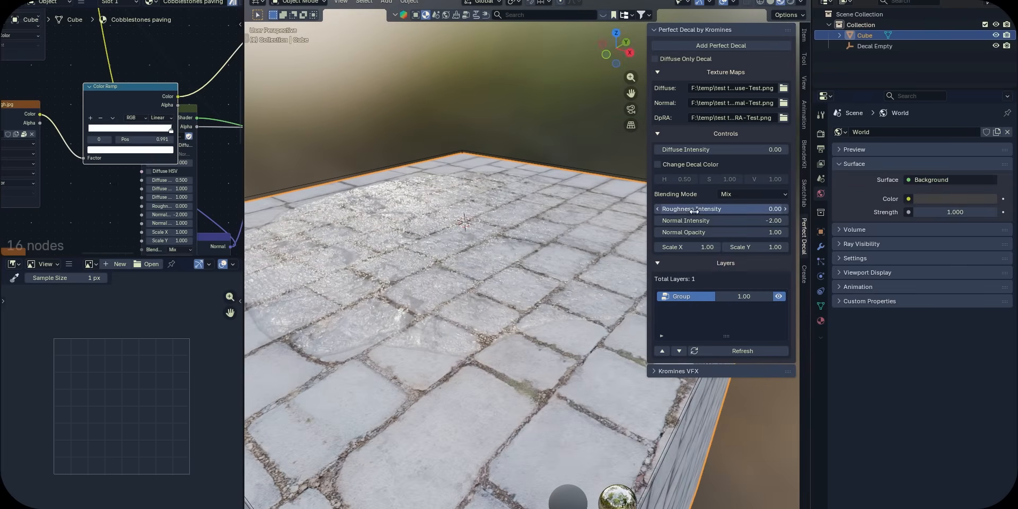
drag(695, 211, 747, 211)
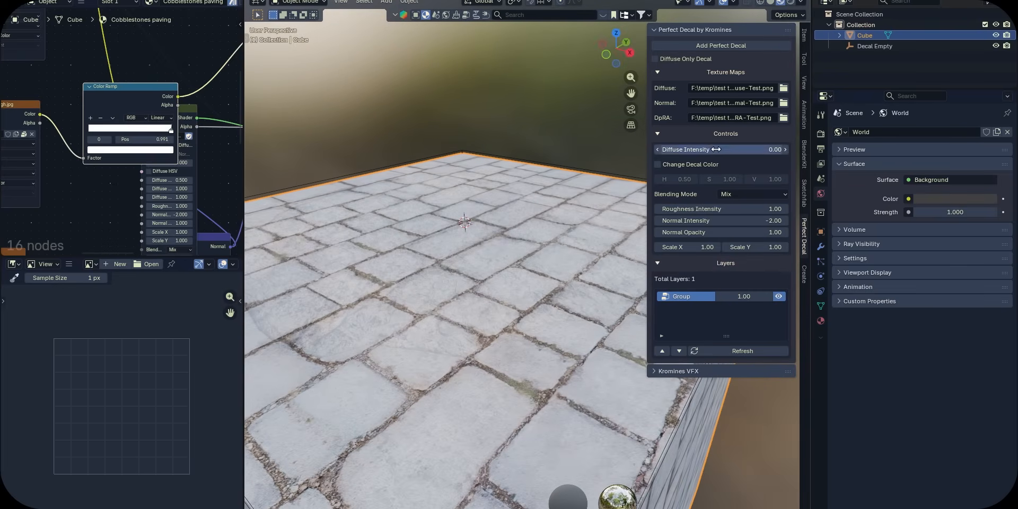
Set the decal's Diffuse Intensity back to 1.00 and enable Change Decal Color.
drag(716, 149, 769, 149)
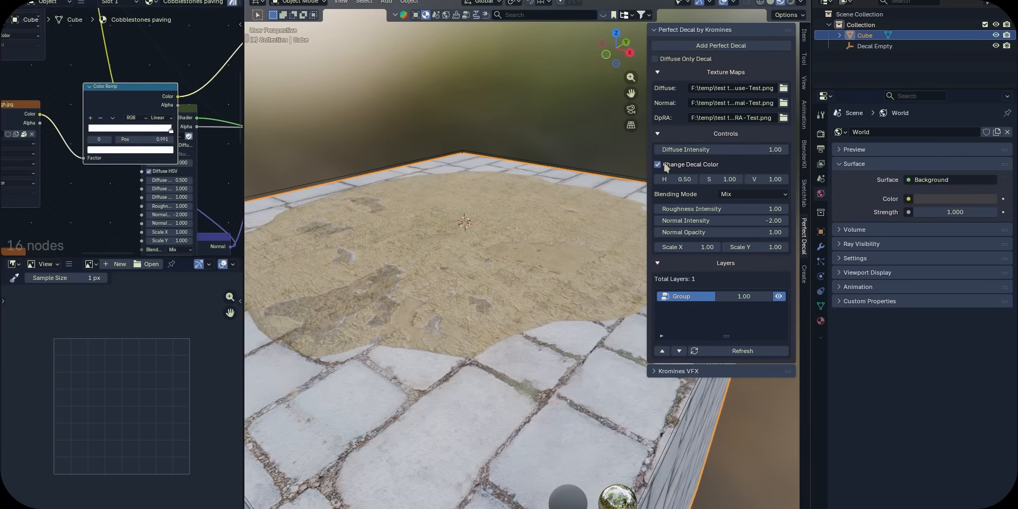
scroll(555, 182, down, 4)
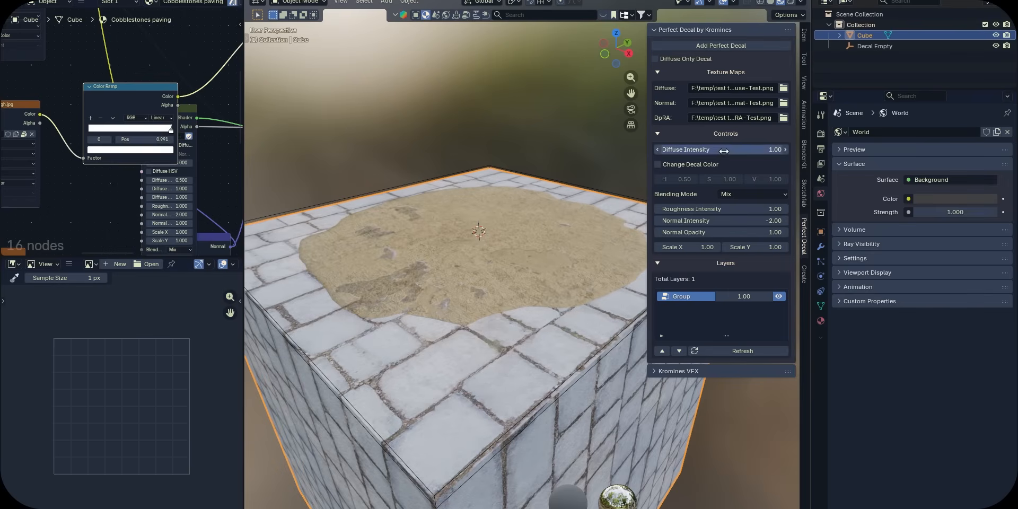
mouse_move(721, 149)
mouse_down()
mouse_move(674, 149)
mouse_move(723, 149)
mouse_up()
click(675, 164)
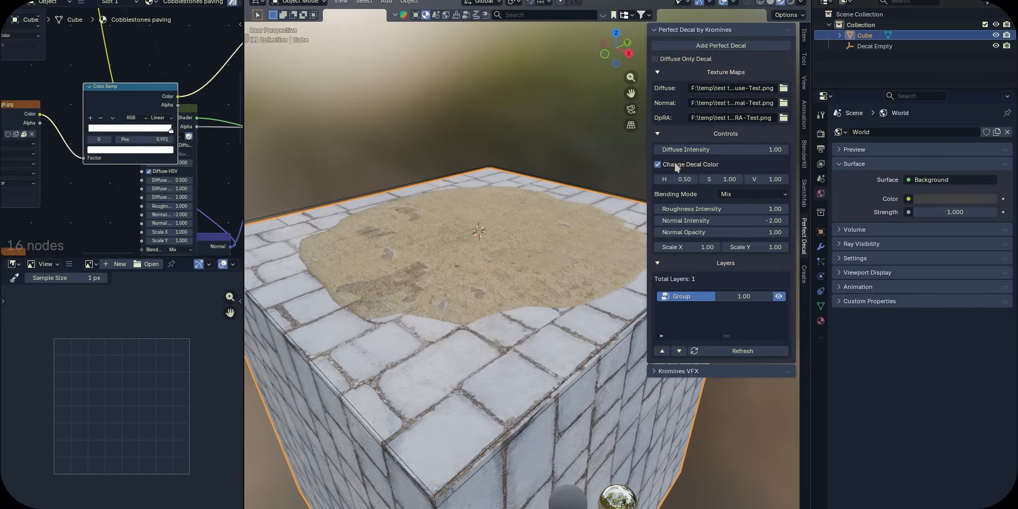
Set the decal color's H to 0.47, S to 1.33 and V to 1.48, and disable Change Decal Color.
drag(679, 179, 780, 180)
click(673, 165)
scroll(607, 191, down, 1)
scroll(606, 189, up, 3)
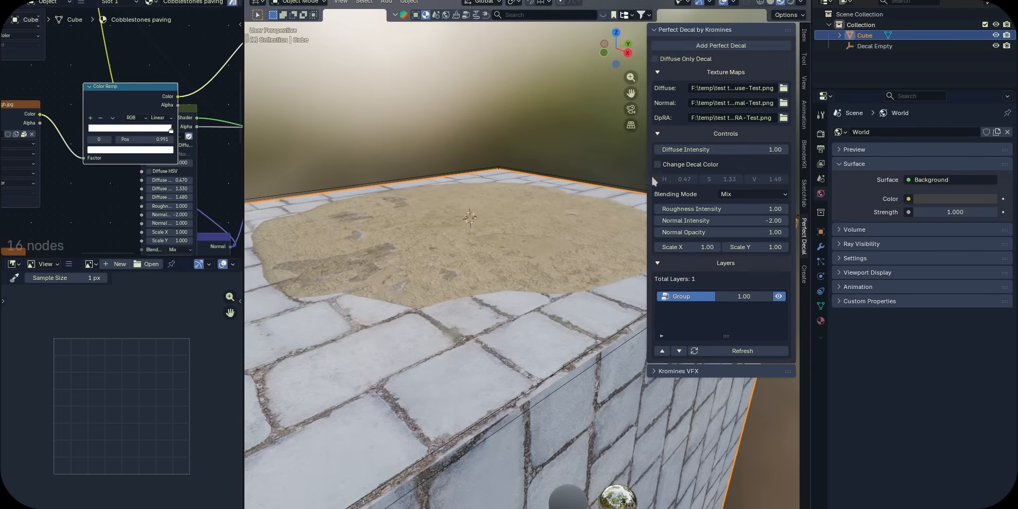
Try the Color blending mode on the decal and switch it to Overlay.
click(733, 193)
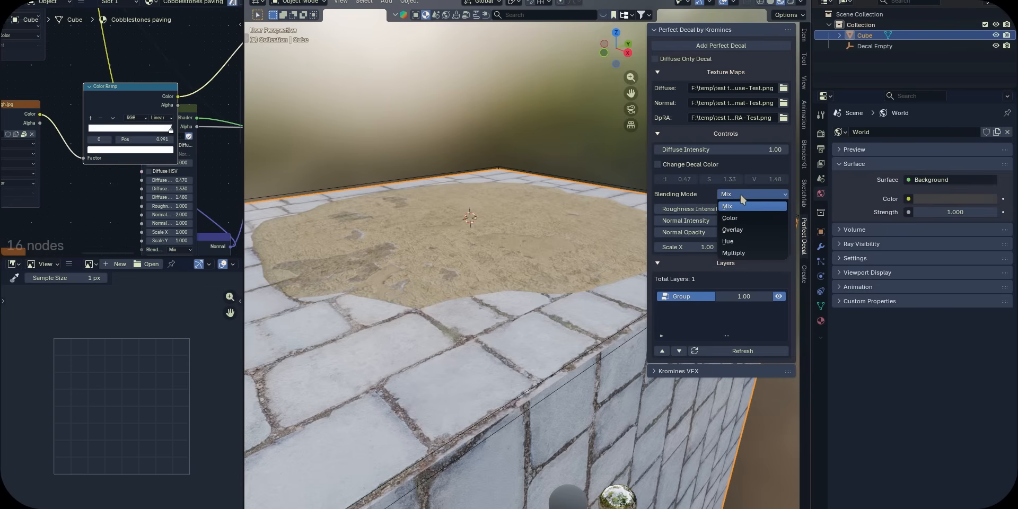
click(752, 217)
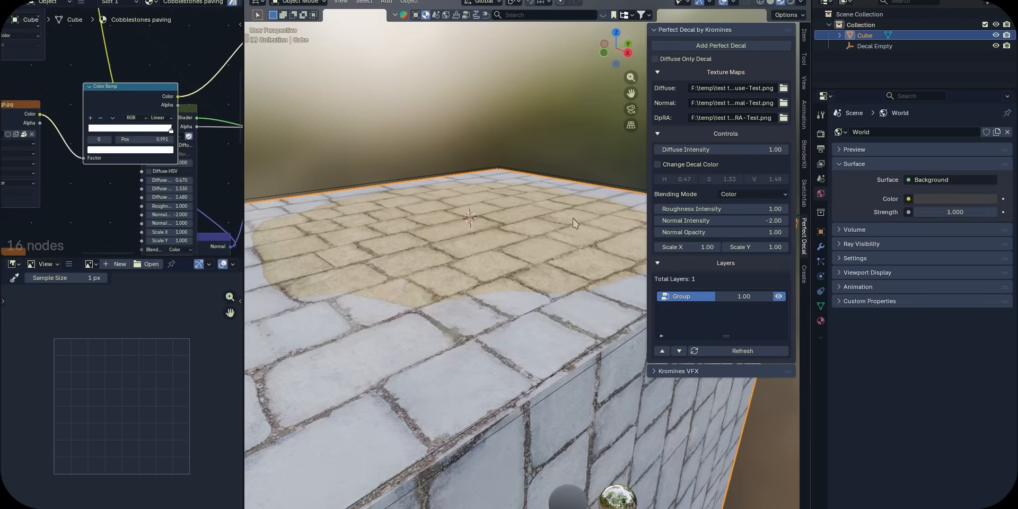
scroll(573, 218, down, 3)
scroll(563, 215, up, 6)
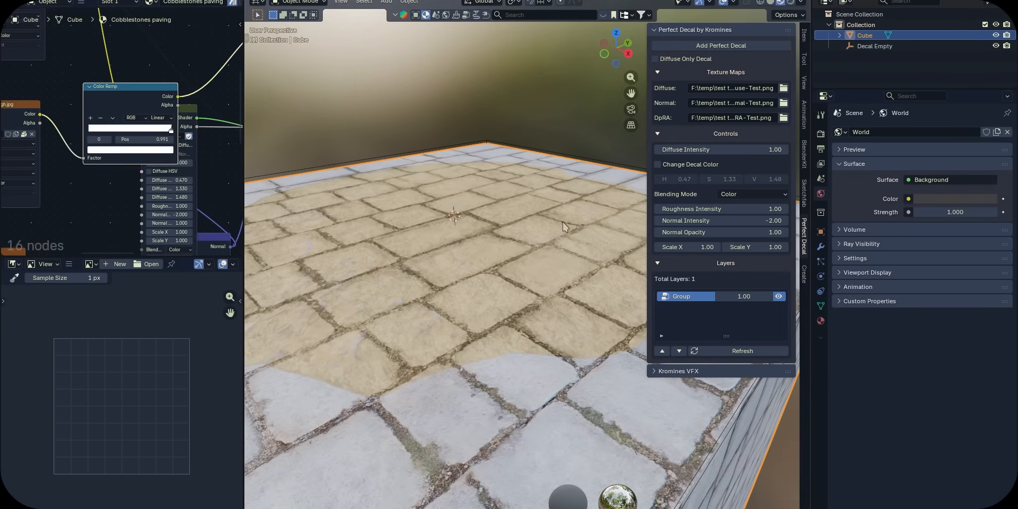
click(761, 191)
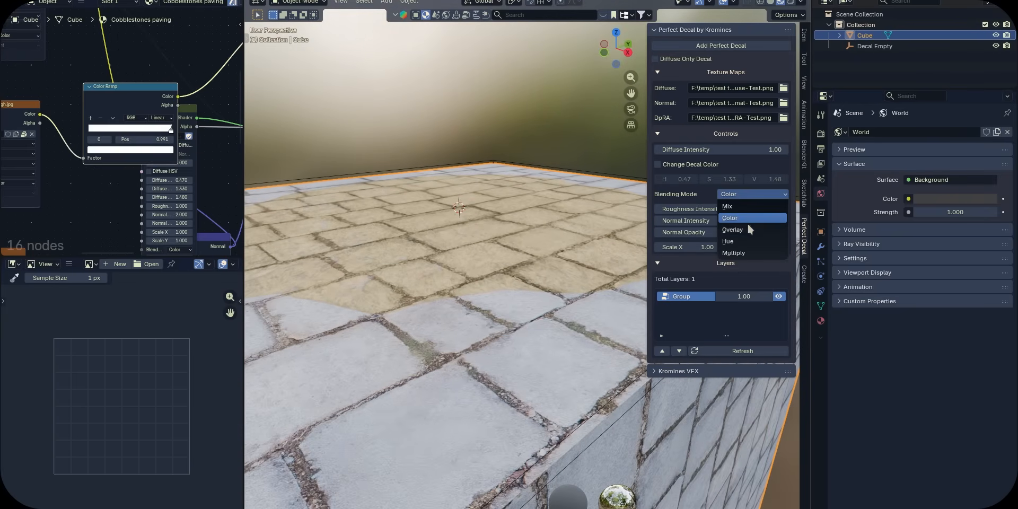
click(746, 223)
scroll(601, 233, down, 3)
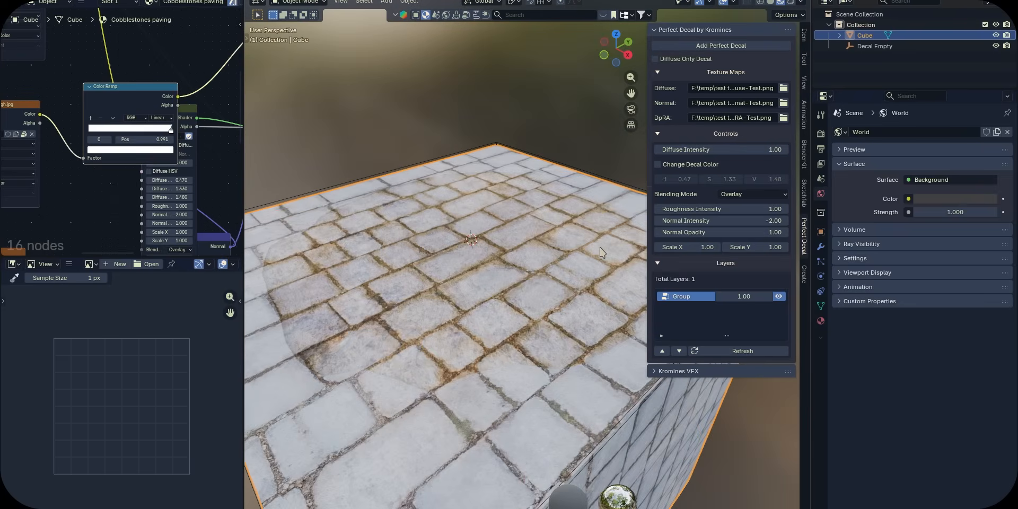
Try the Hue blending mode on the decal and switch it to Multiply.
click(760, 193)
click(742, 242)
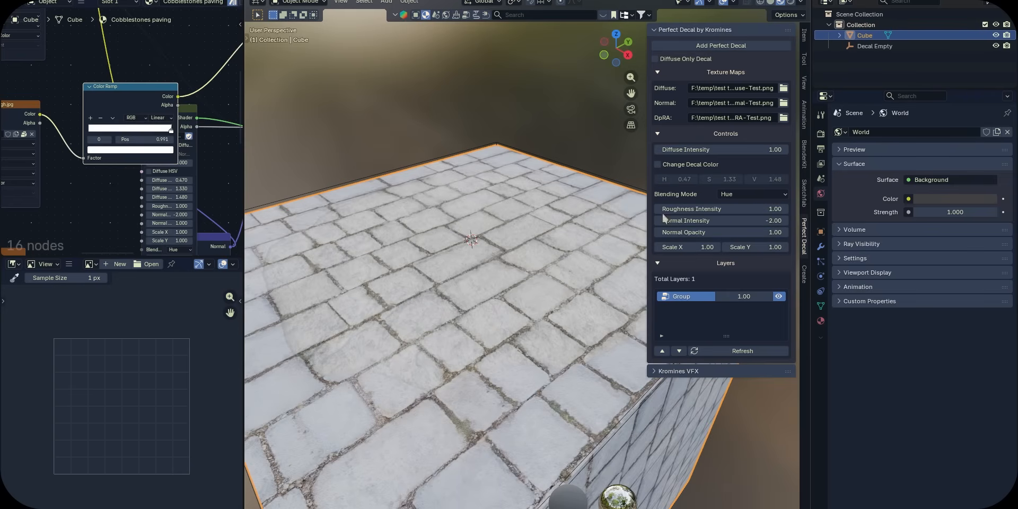
click(728, 195)
click(732, 254)
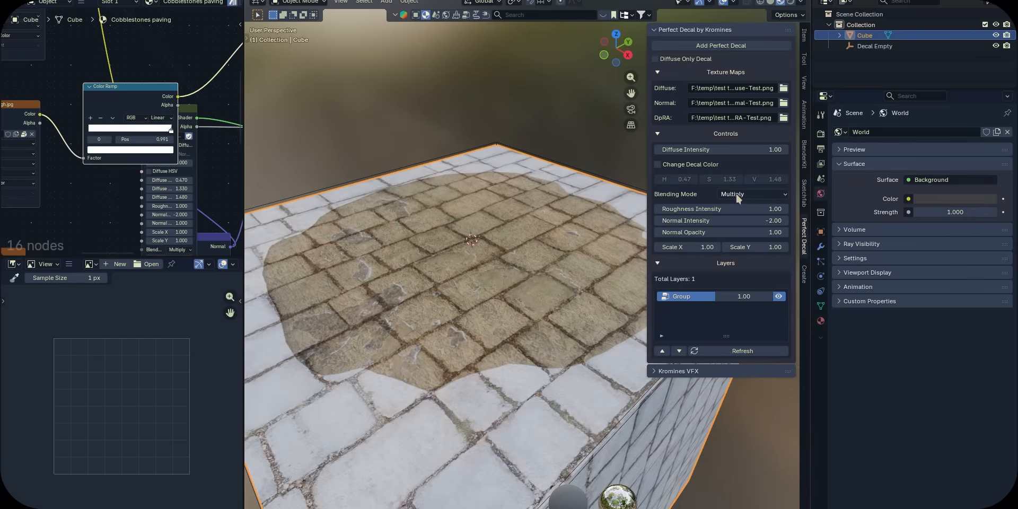
Add a Mix Color node in empty space beside the cobblestone image textures and delete it again.
key(ctrl+space)
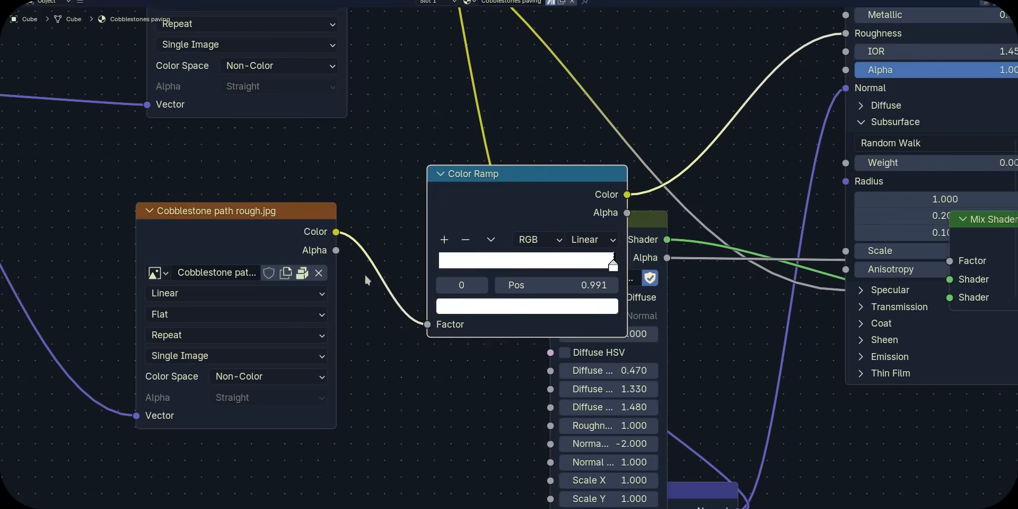
scroll(366, 279, down, 4)
middle_drag(401, 347, 563, 101)
middle_drag(585, 376, 749, 129)
middle_drag(239, 244, 452, 235)
key(shift+a)
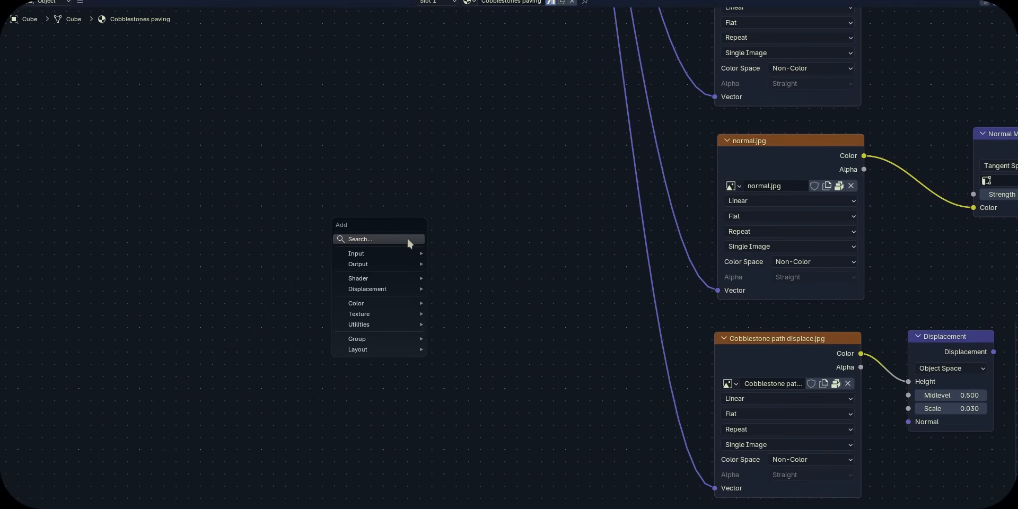
text(mix)
key(Down)
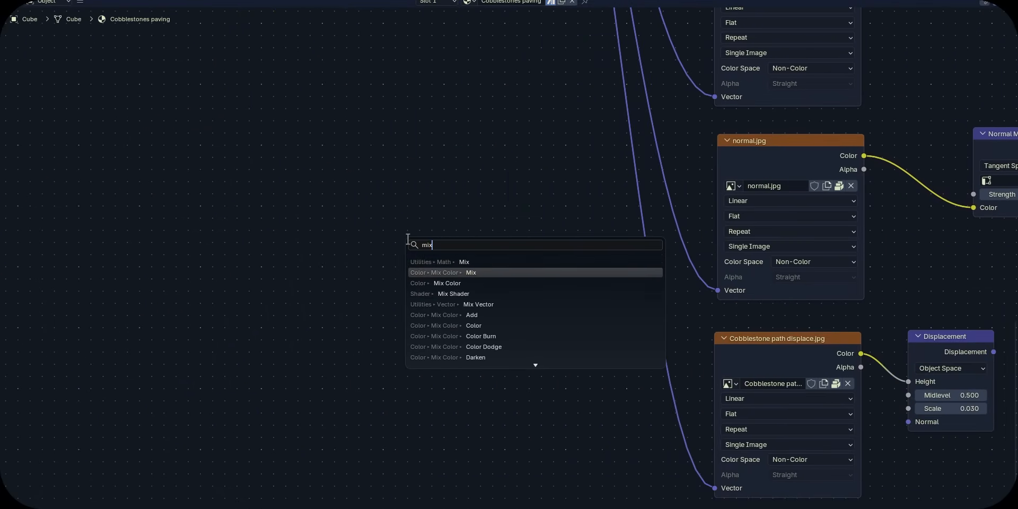
key(Return)
click(436, 293)
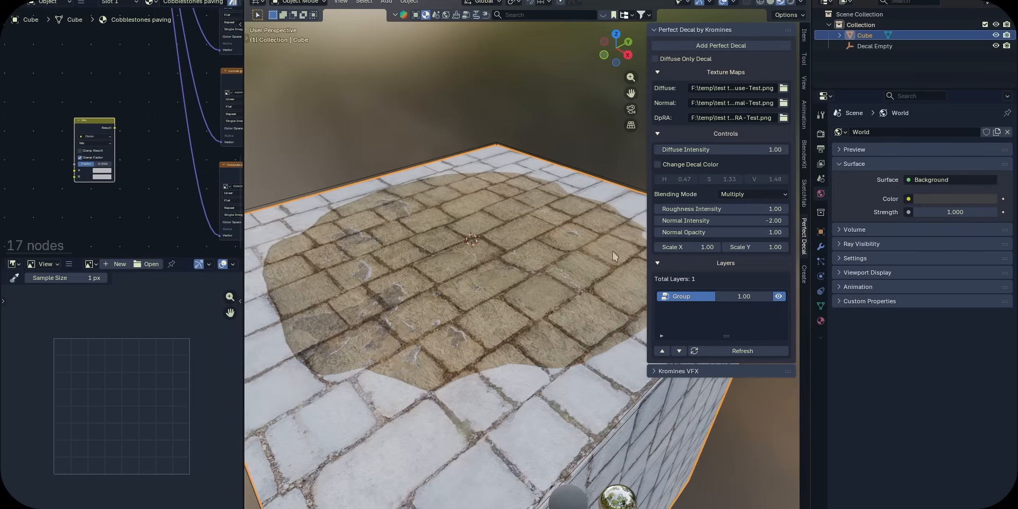
click(765, 194)
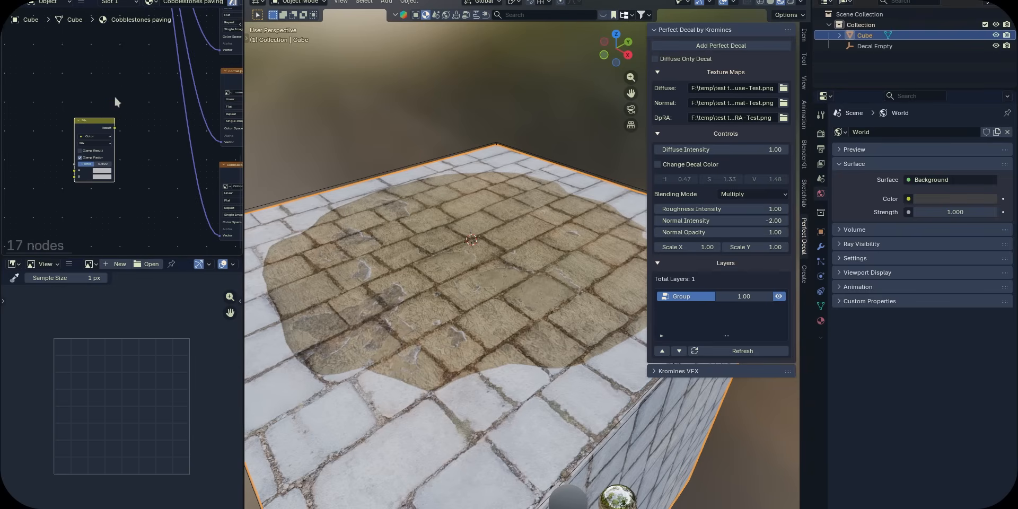
key(x)
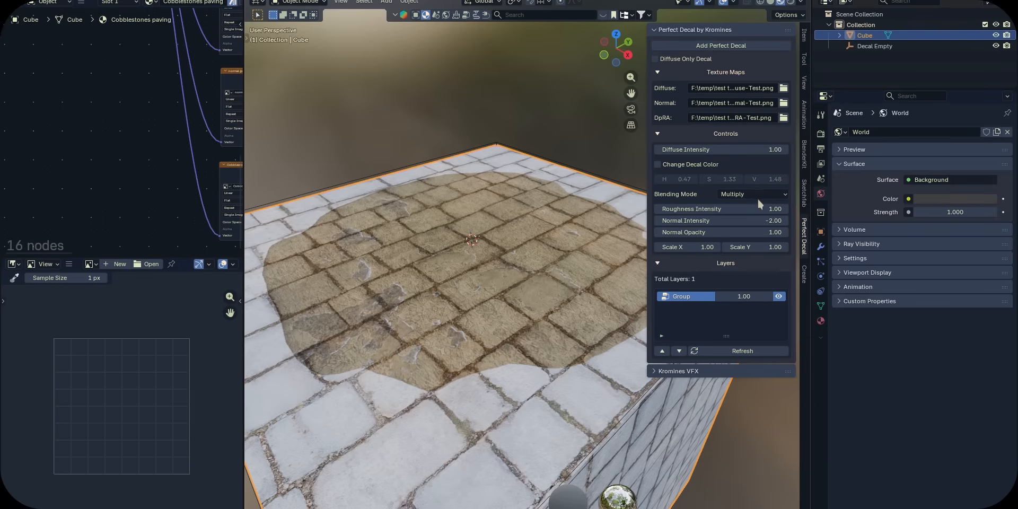
Set the decal's Roughness Intensity to 0.72 and its Normal Intensity to 0.
drag(759, 209, 737, 221)
click(737, 222)
text(0)
key(Return)
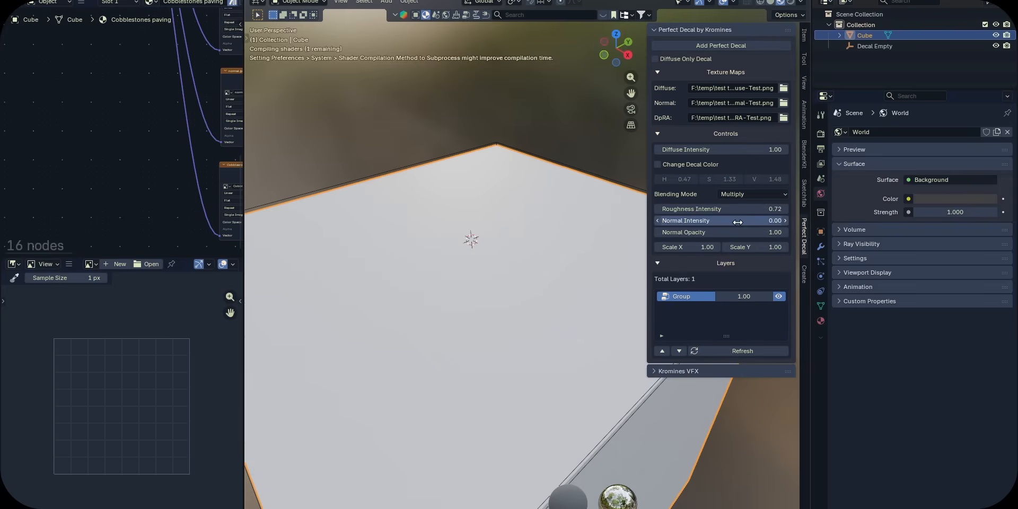
middle_drag(536, 266, 537, 248)
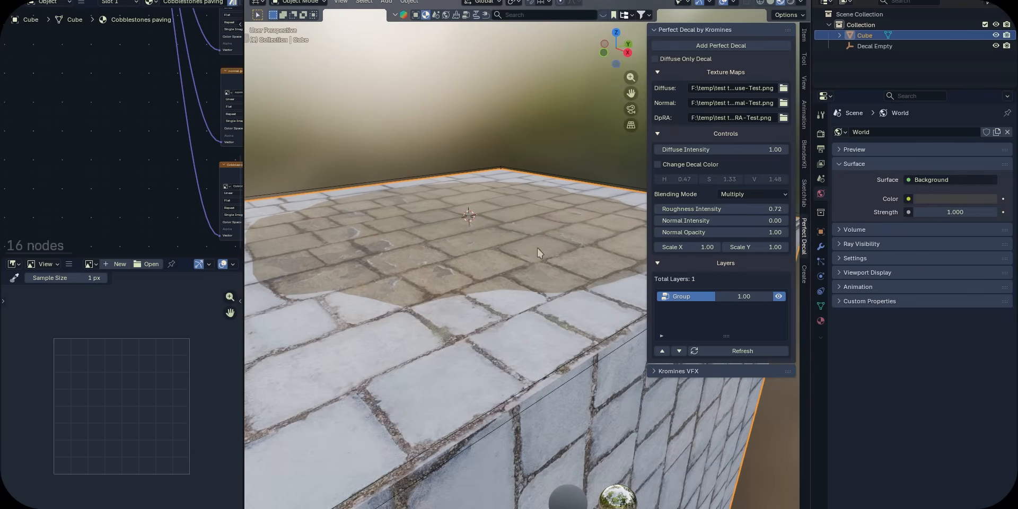
Set the decal's Normal Intensity to -5 and its Blending Mode to Mix.
click(712, 221)
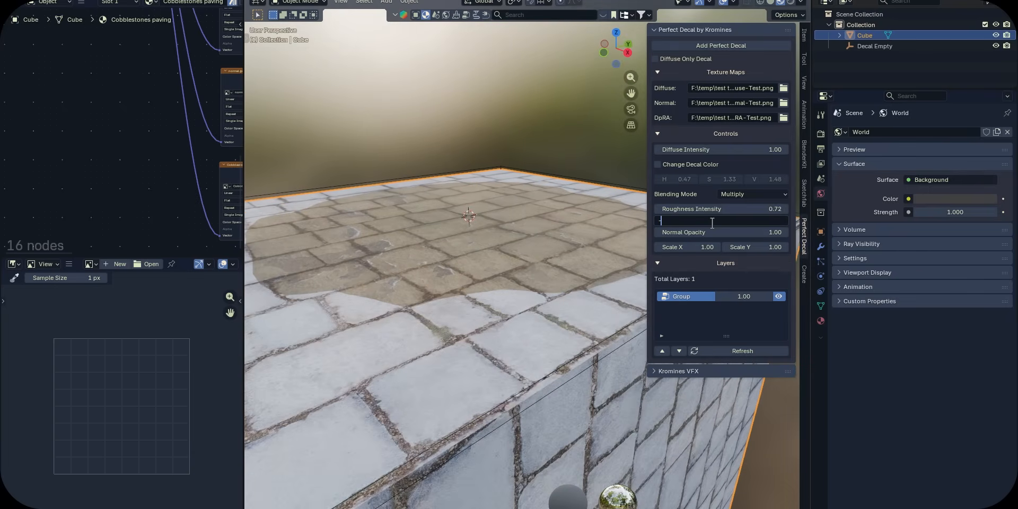
text(-5)
key(Return)
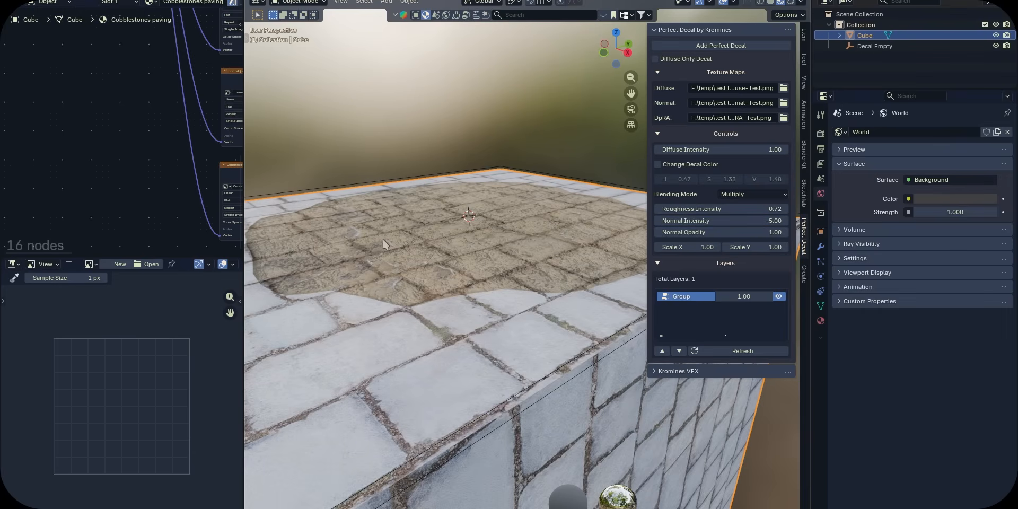
click(734, 194)
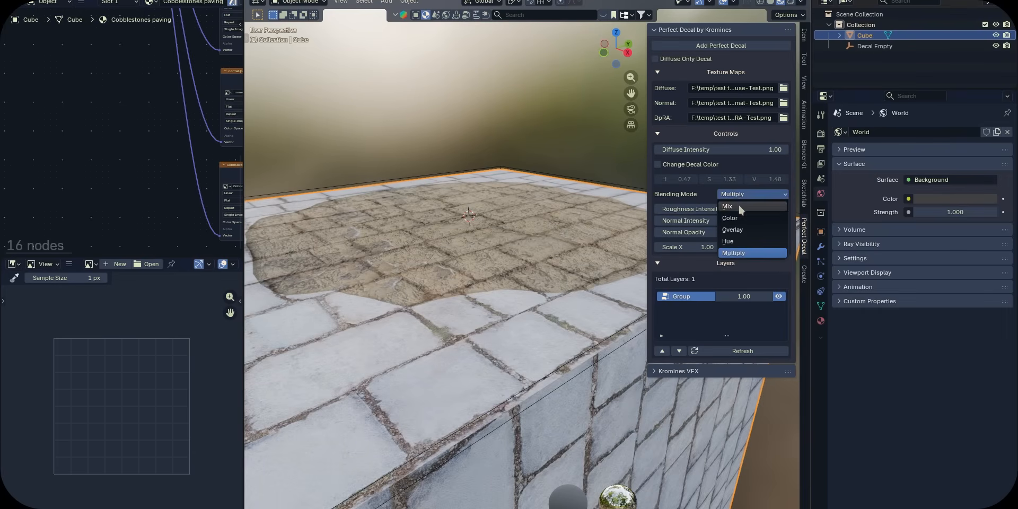
click(740, 206)
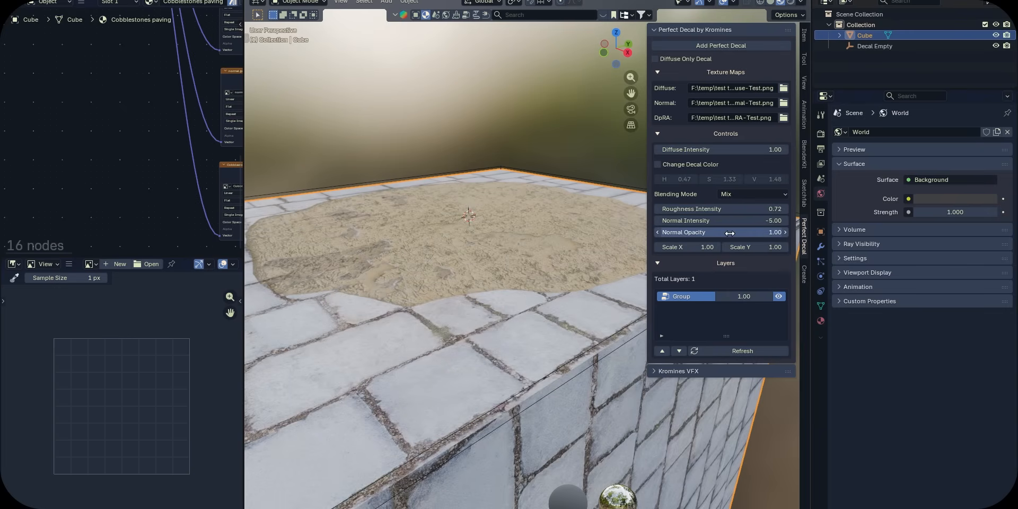
Compare the decal's relief by alternating its Normal Intensity between 5 and -5, ending at 5.
key(Return)
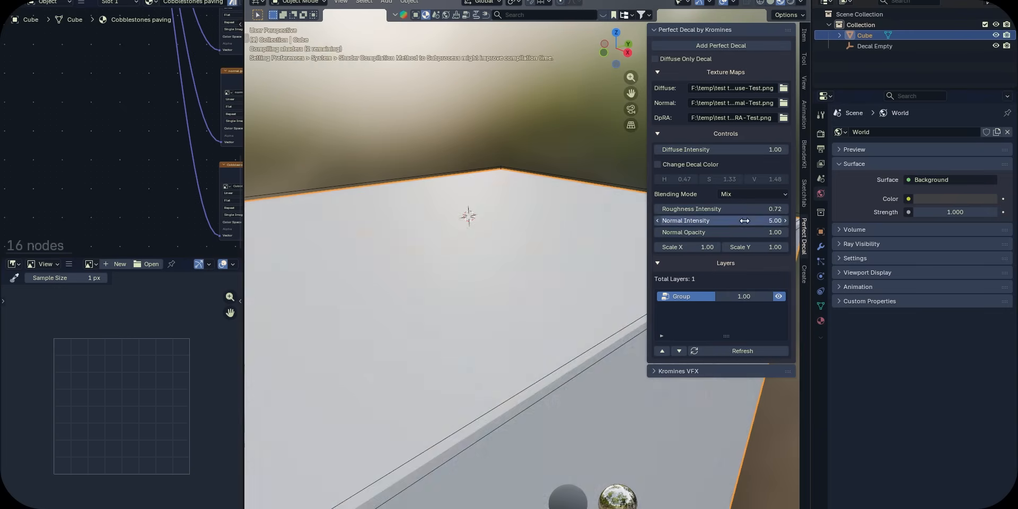
middle_drag(490, 221, 487, 225)
click(732, 194)
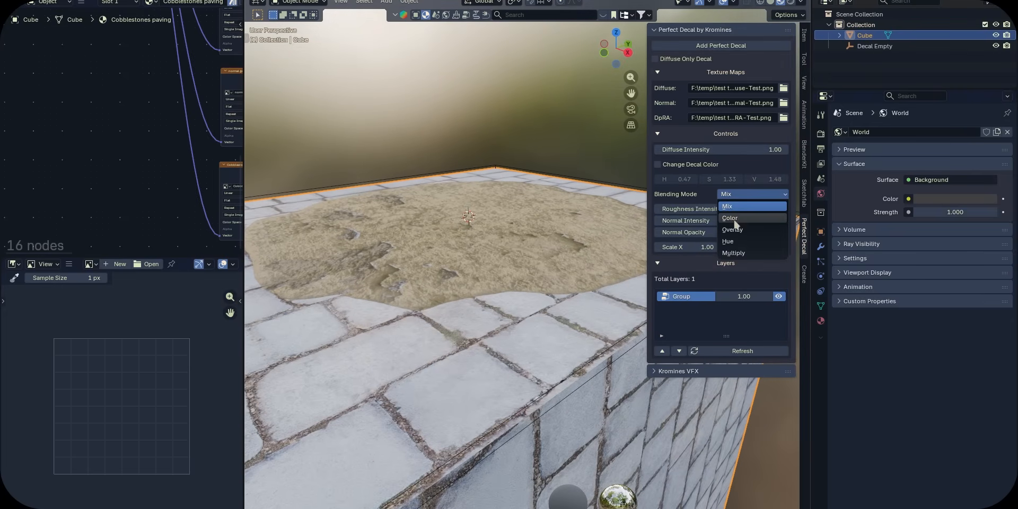
click(733, 217)
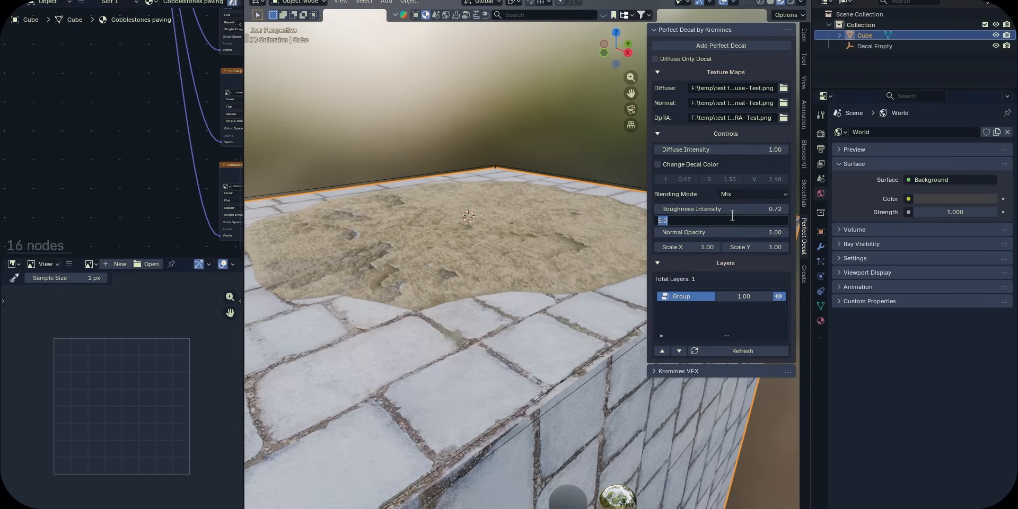
key(Return)
click(732, 217)
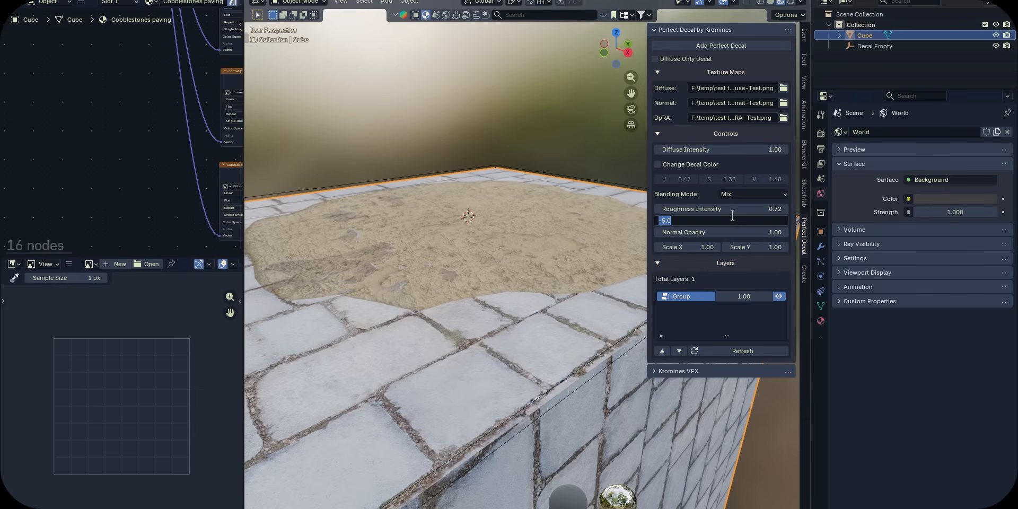
text(5)
key(Return)
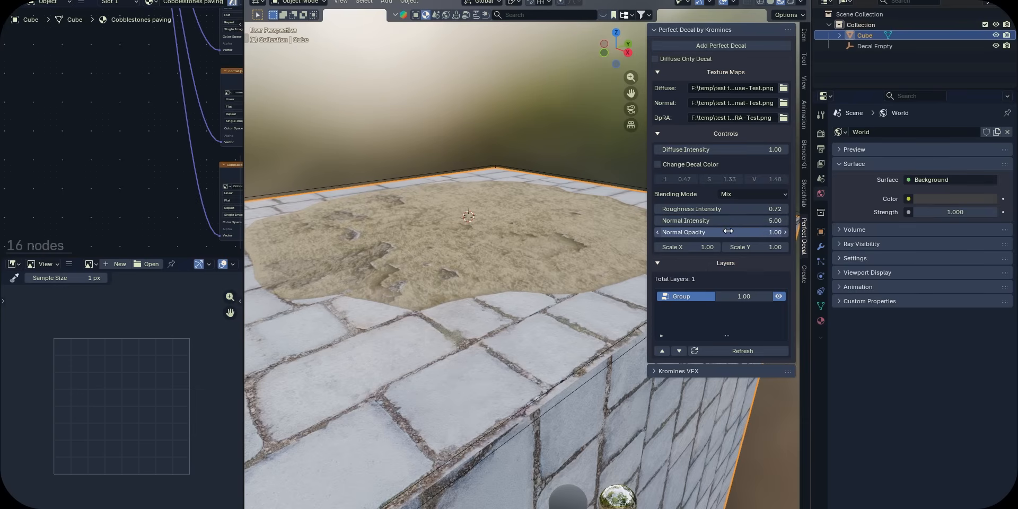
Set the decal's Normal Opacity to 0 and its Normal Intensity to -5.
click(727, 231)
text(0)
key(Return)
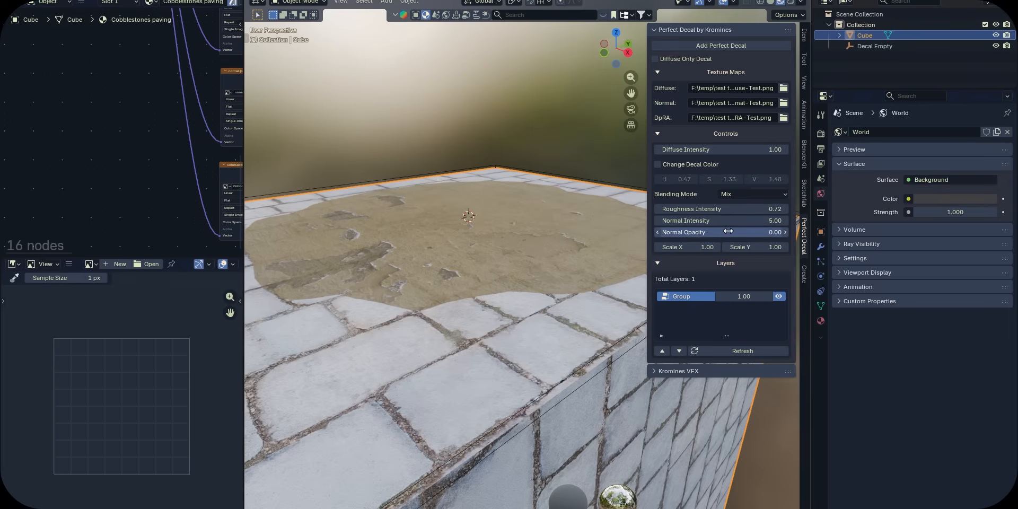
click(716, 225)
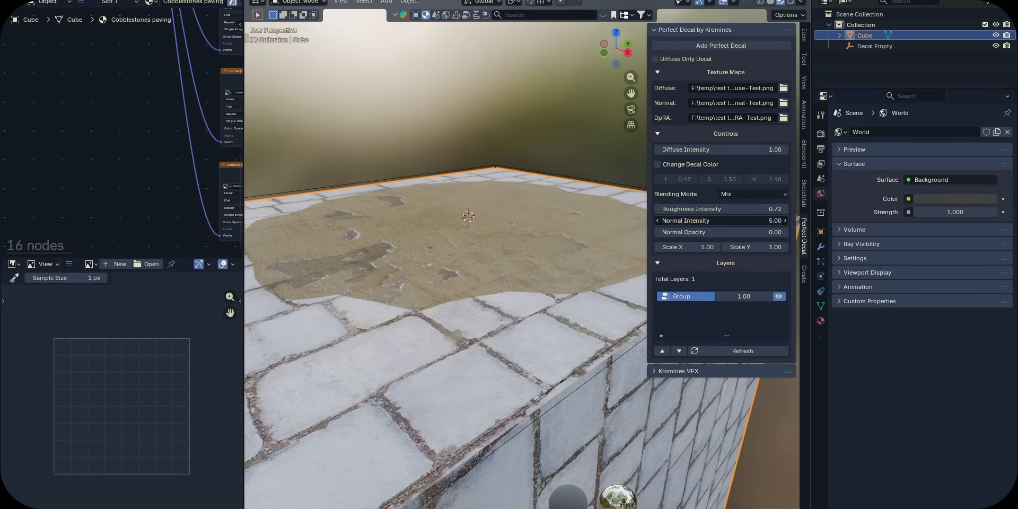
key(Return)
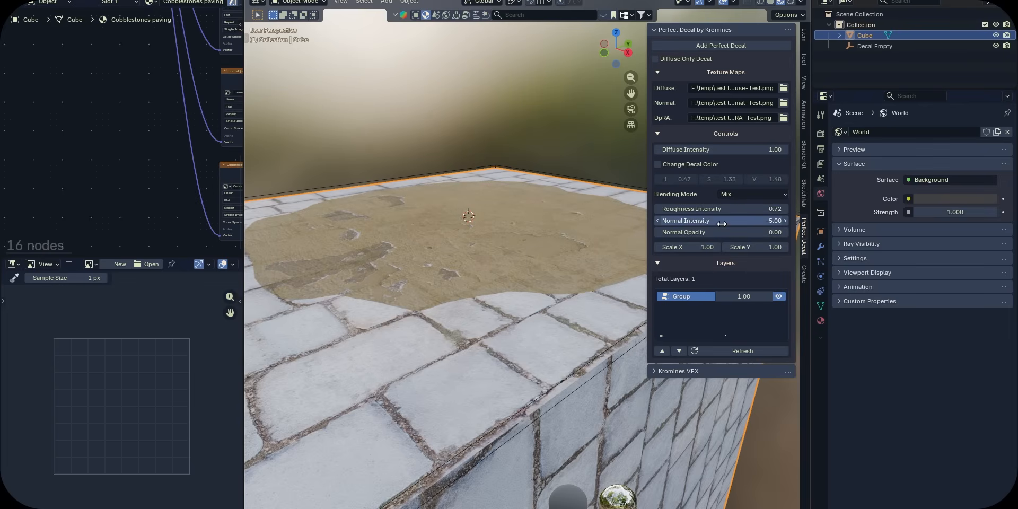
Set the decal's Roughness Intensity to 0 and its Normal Opacity to 0.87.
click(725, 208)
text(0)
key(Return)
middle_drag(613, 225, 614, 230)
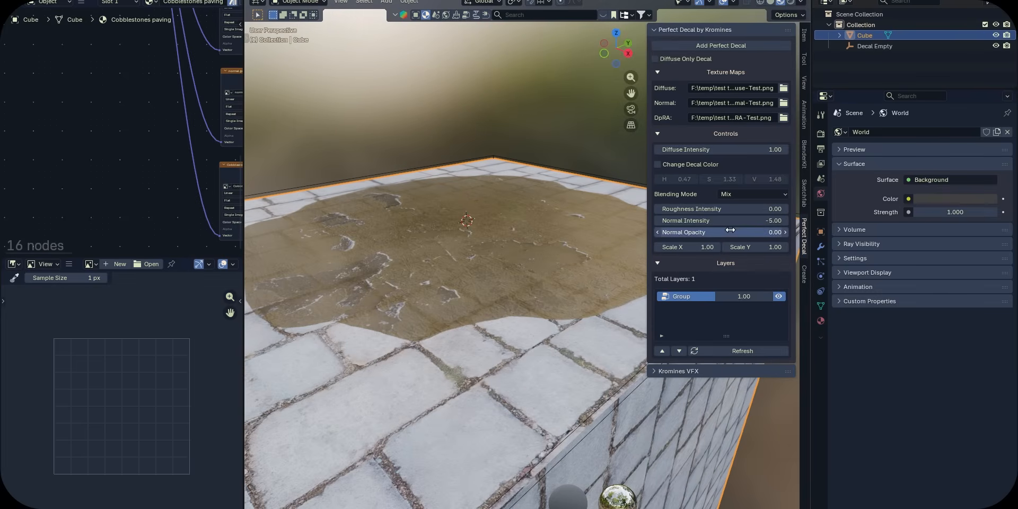
drag(730, 232, 759, 232)
scroll(549, 251, down, 5)
Set the decal's Scale X to 0.85 and its Scale Y to 0.61.
drag(673, 247, 665, 247)
drag(742, 247, 721, 248)
middle_drag(636, 272, 652, 270)
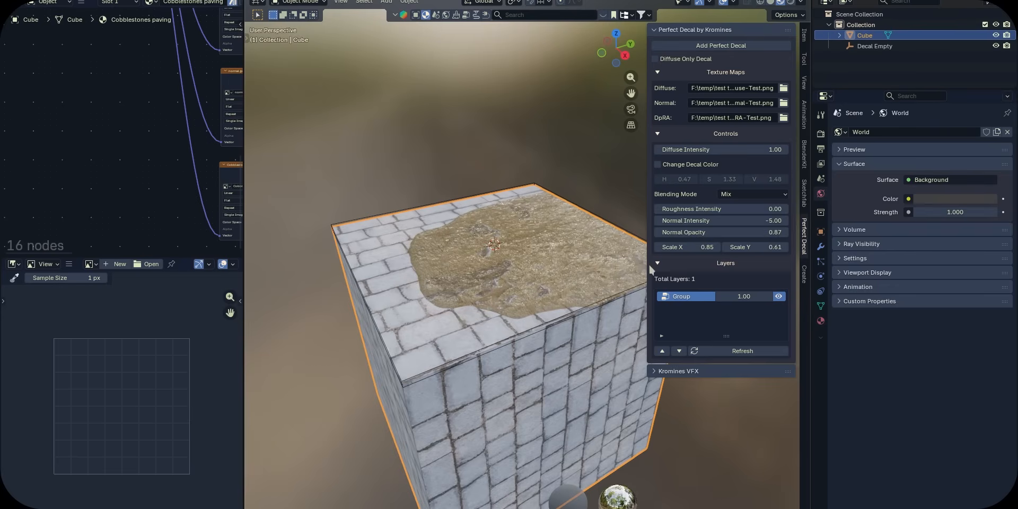
Set both the Scale X and the Scale Y of the decal to 0.5.
click(689, 247)
text(0.5)
key(Return)
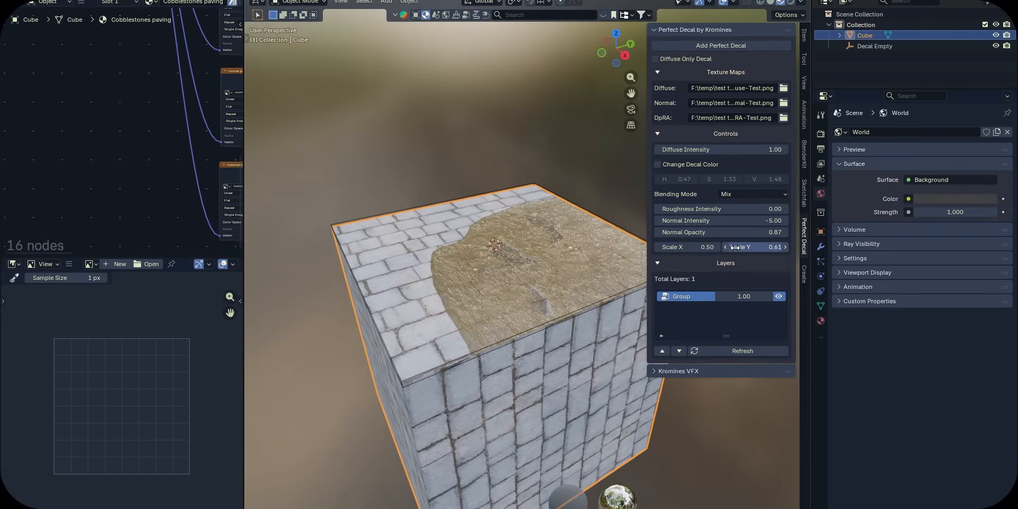
click(736, 247)
text(0.5)
key(Return)
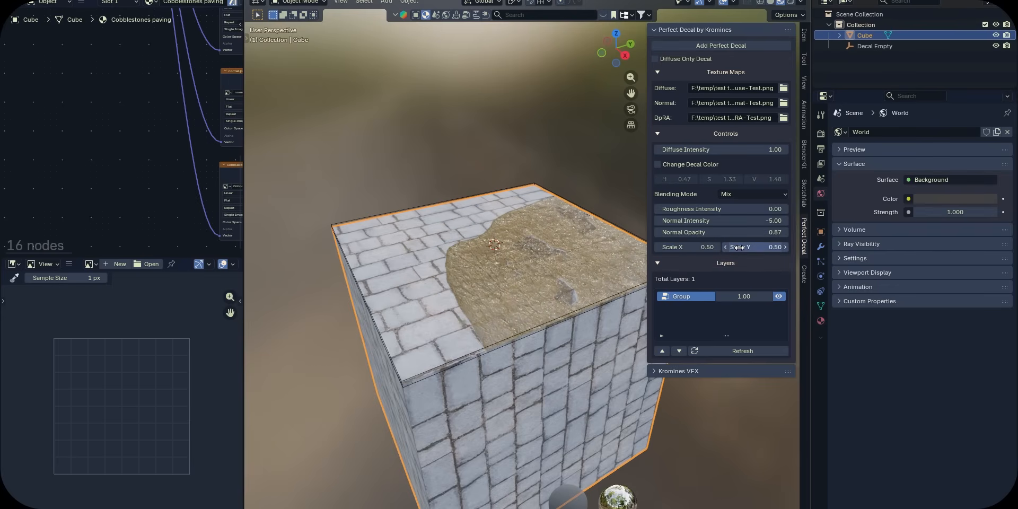
Select the Decal Empty on the cube's top face and scale it down uniformly to shrink the decal.
click(517, 332)
middle_drag(548, 333, 447, 363)
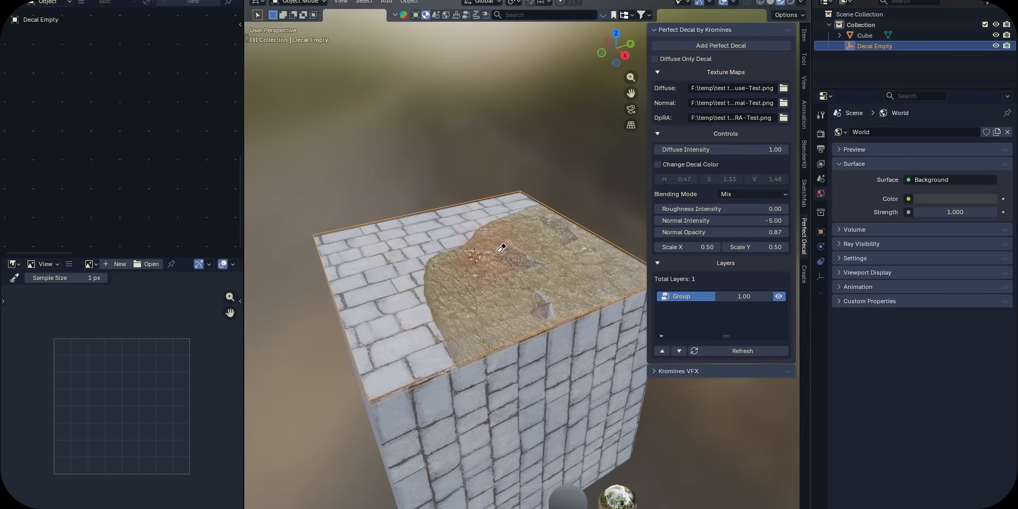
key(s)
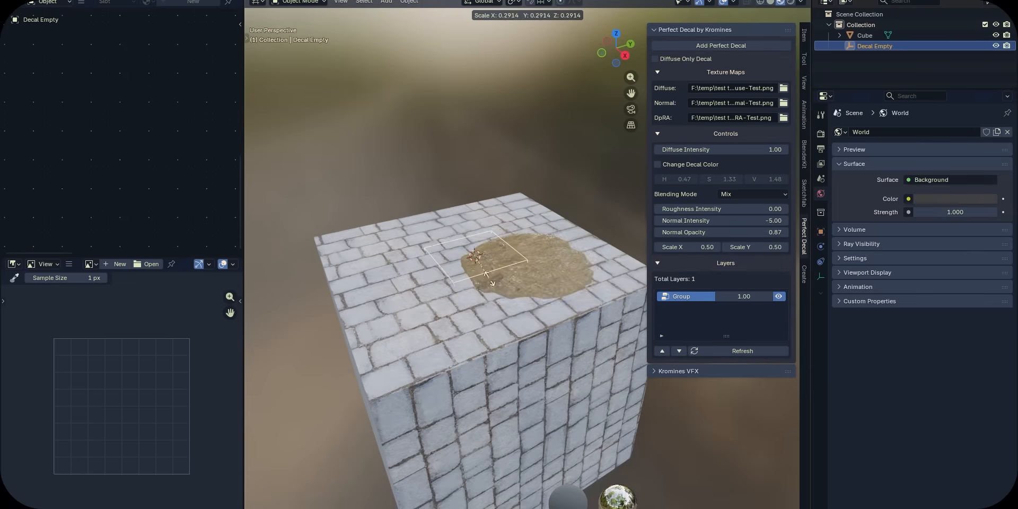
click(490, 278)
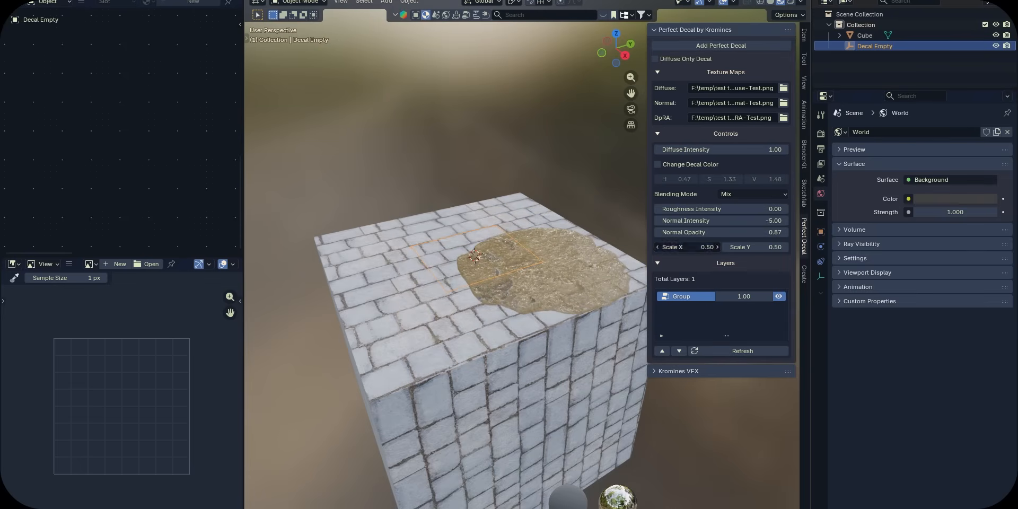
Set both the Scale X and the Scale Y of the decal to 1.00, with the cube as the active object.
click(688, 247)
text(1.)
key(Return)
click(636, 275)
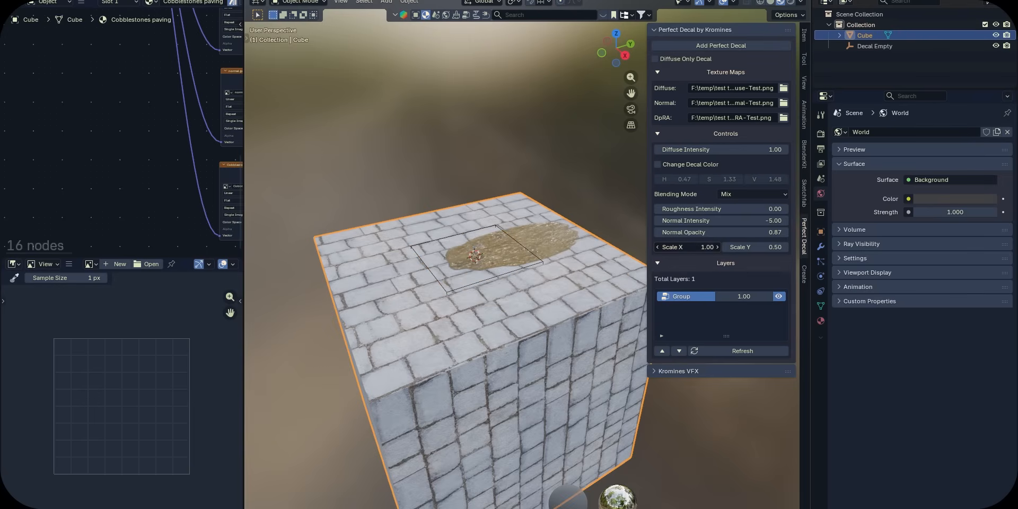
click(755, 247)
text(1)
key(Return)
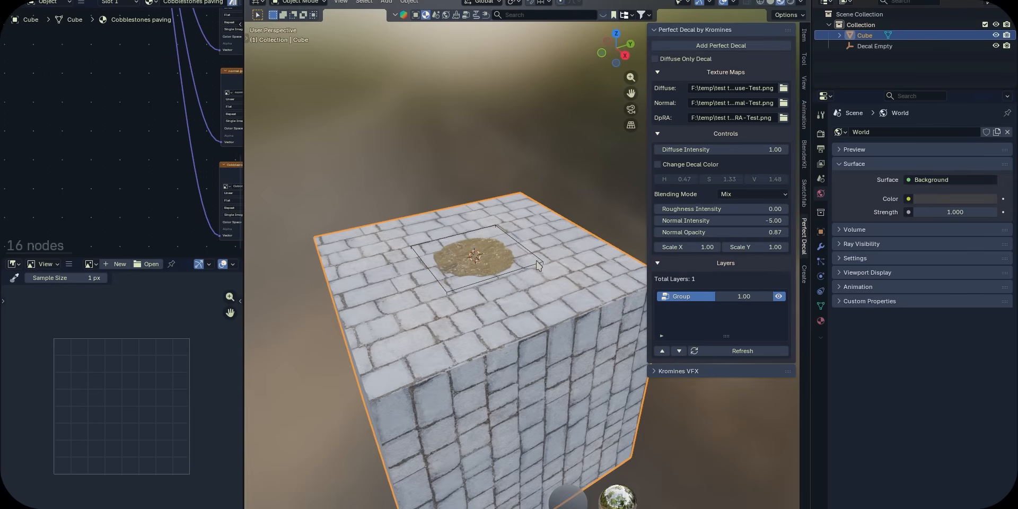
Select the Decal Empty and scale it up uniformly until the decal covers nearly the whole top face of the cube.
click(539, 265)
key(s)
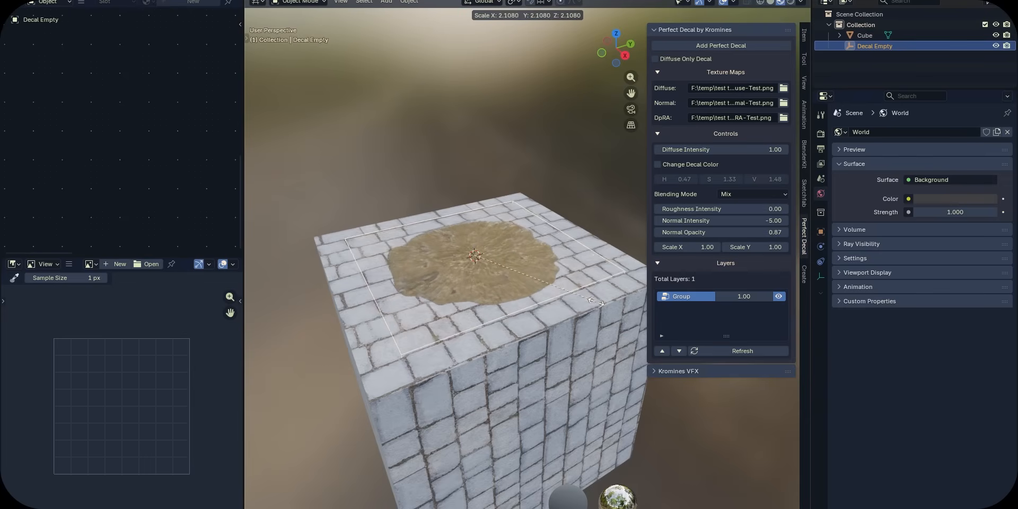
click(588, 302)
key(s)
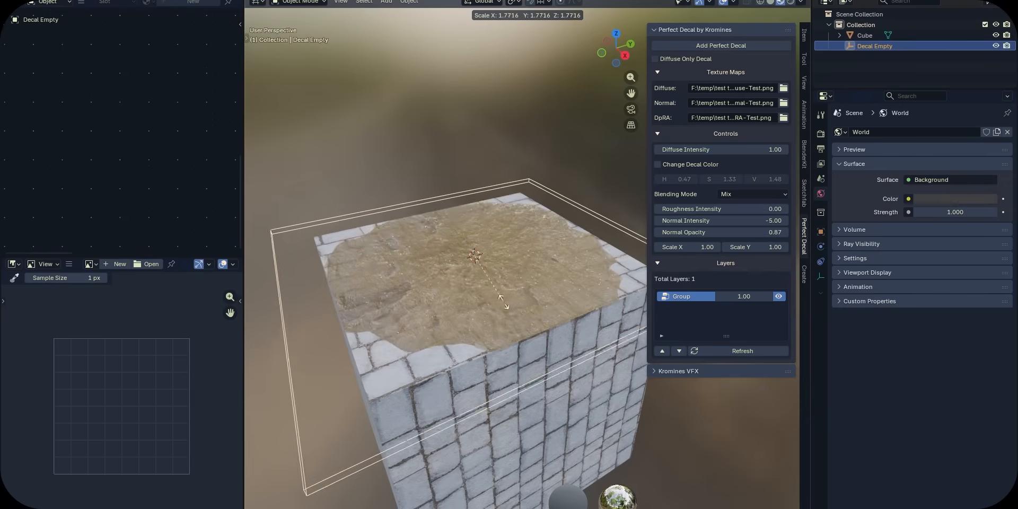
click(538, 303)
key(s)
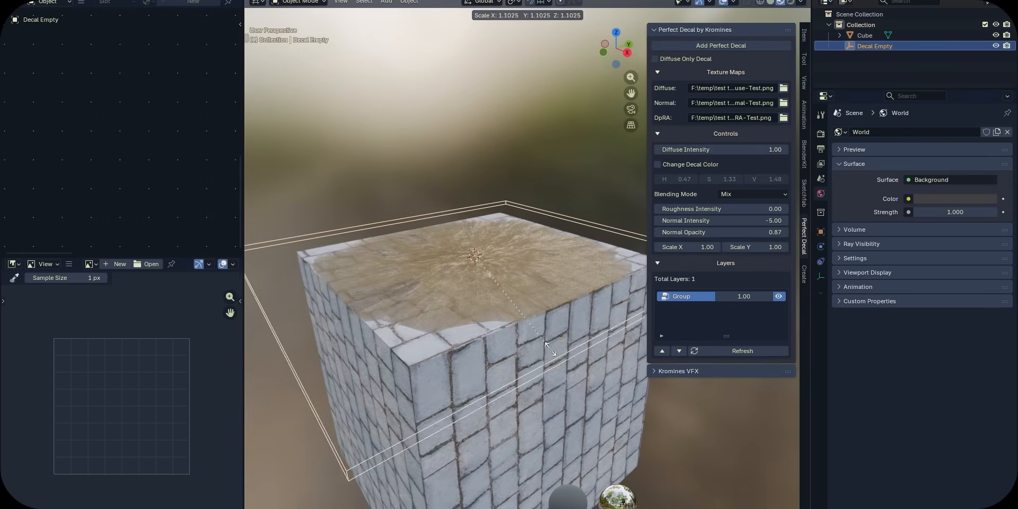
click(556, 332)
Try lower opacities on the cube's decal layer, rename the layer Plaster 1 and set its opacity to 1.00.
drag(745, 298, 784, 297)
click(600, 292)
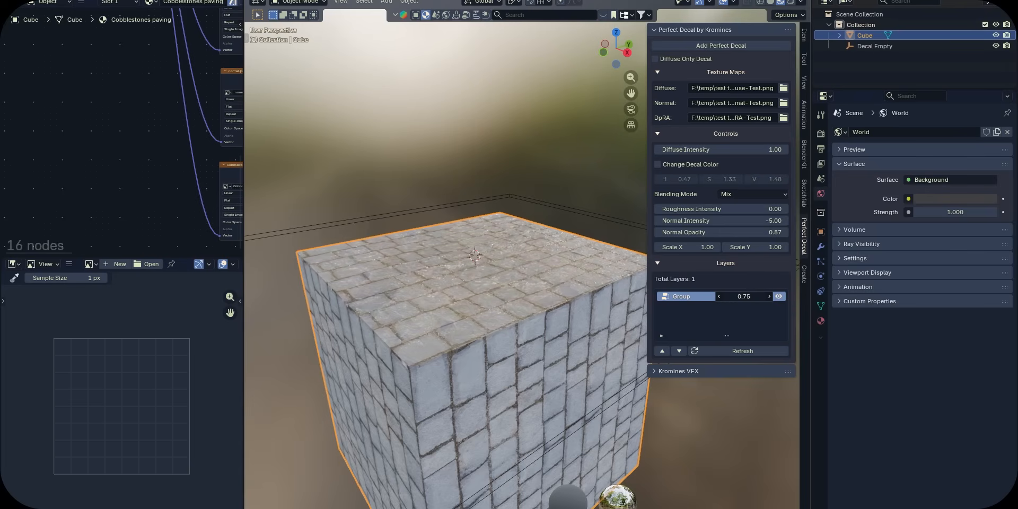
middle_drag(449, 309, 451, 329)
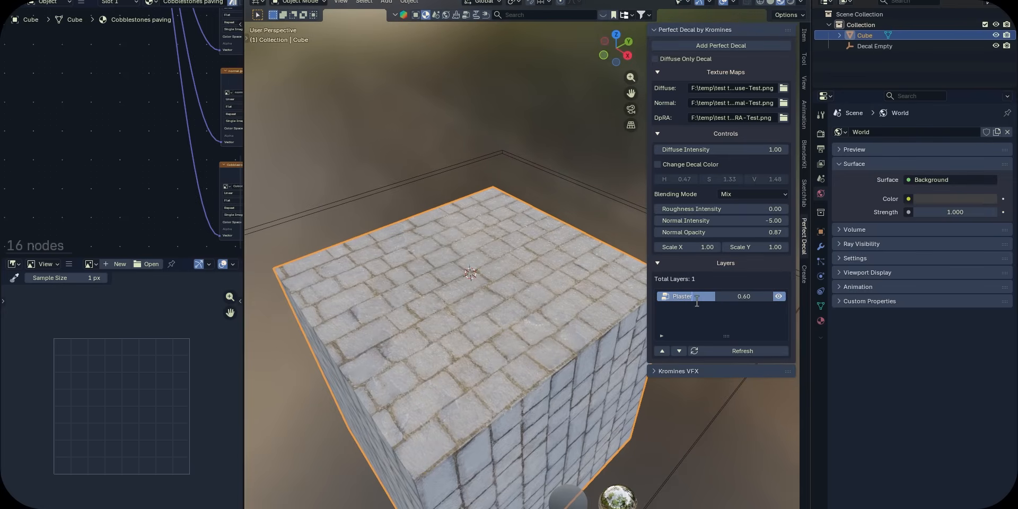
drag(745, 296, 784, 297)
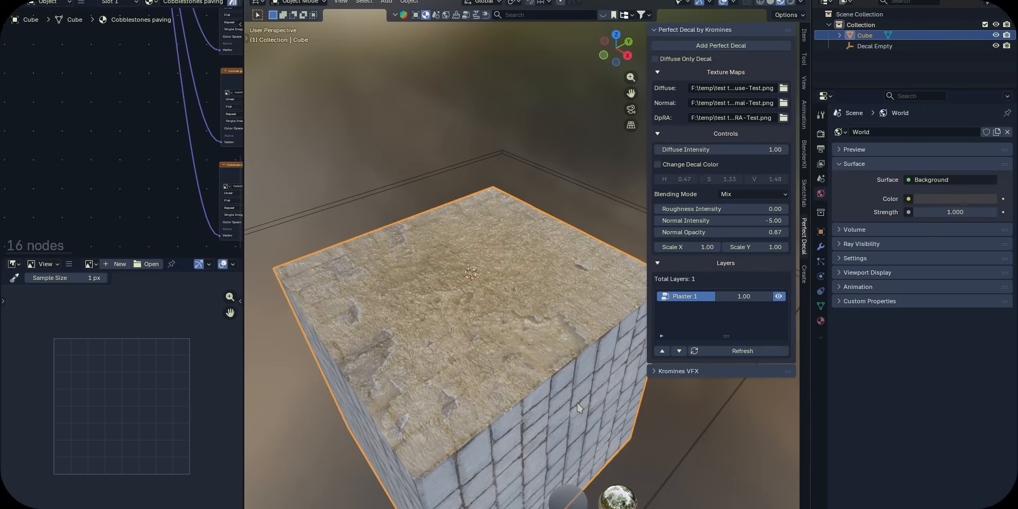
Scale the Decal Empty down and back up until the decal covers the cube's whole top face, and reselect the cube.
click(596, 183)
key(s)
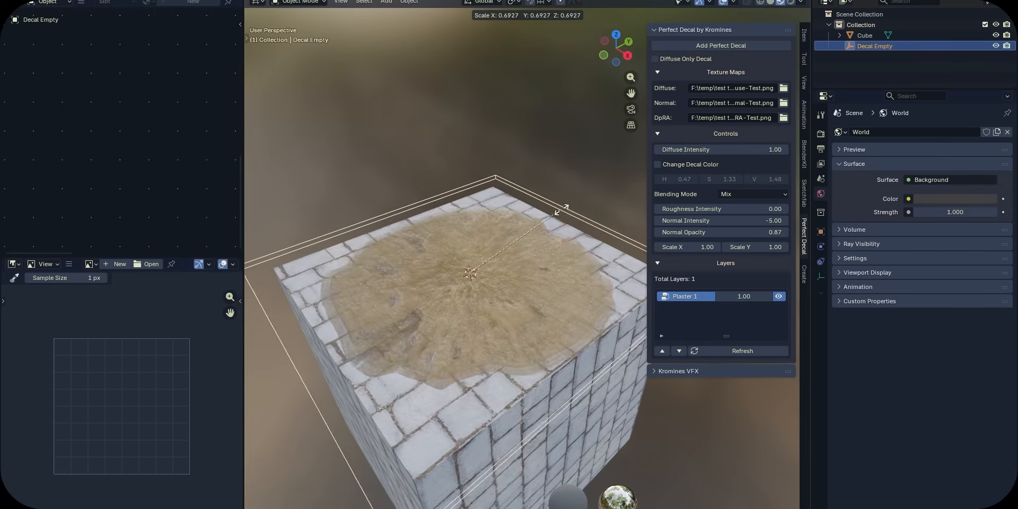
click(578, 194)
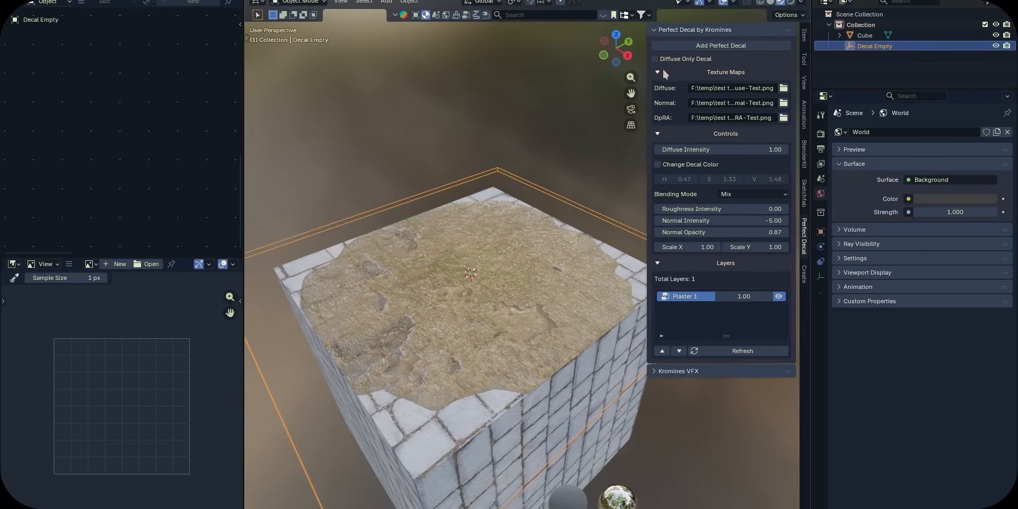
key(s)
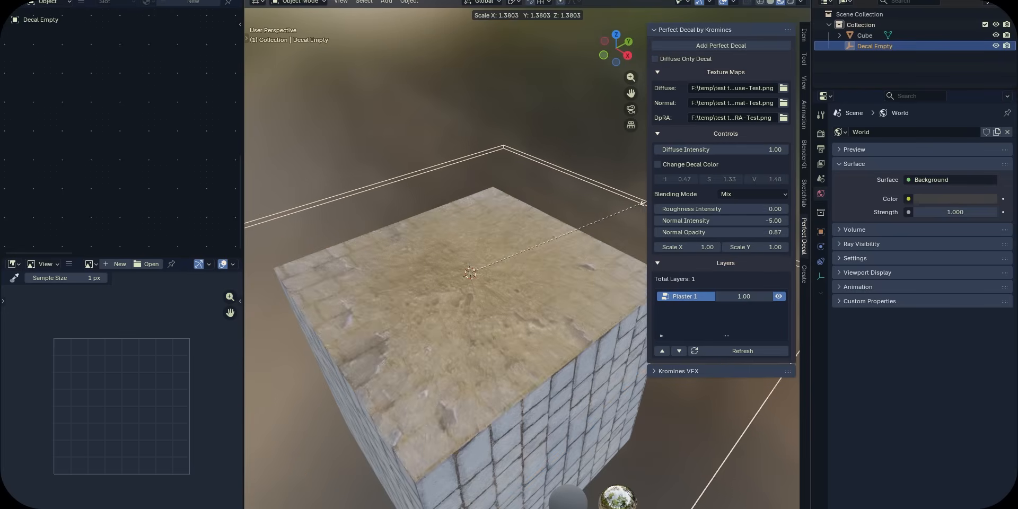
click(639, 208)
click(628, 342)
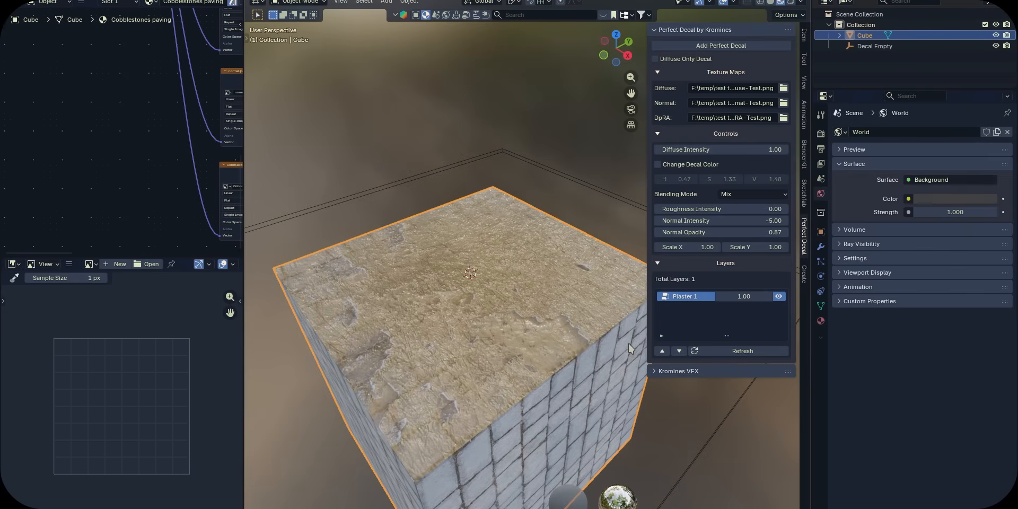
Set the opacity of the Plaster 1 layer to 0.50.
mouse_move(718, 296)
mouse_down()
mouse_move(689, 297)
mouse_move(705, 296)
mouse_up()
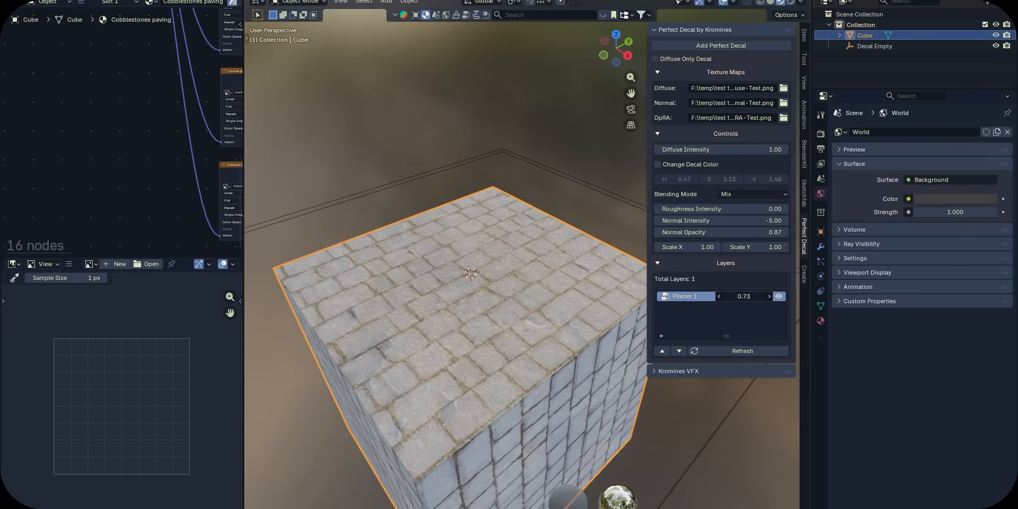
click(746, 292)
text(0.5)
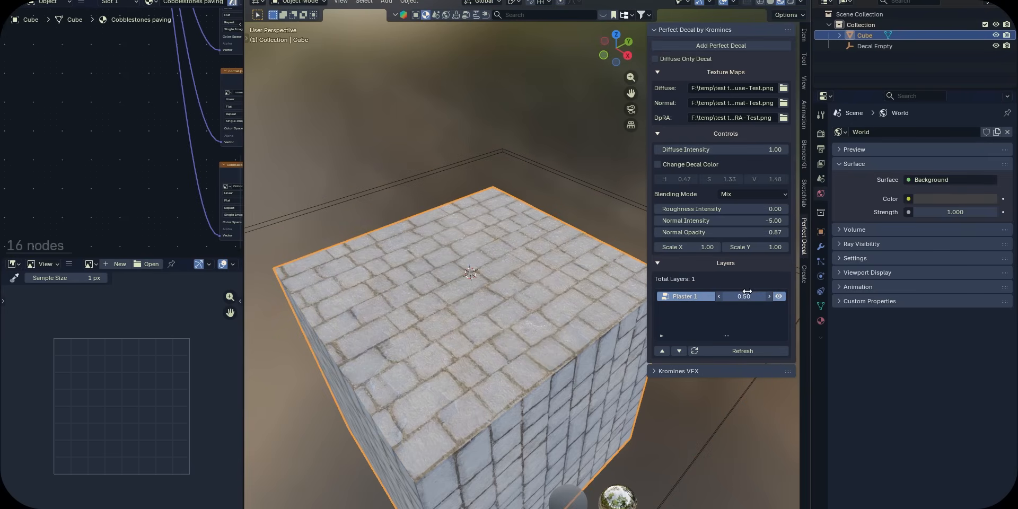
key(Return)
middle_drag(541, 318, 589, 255)
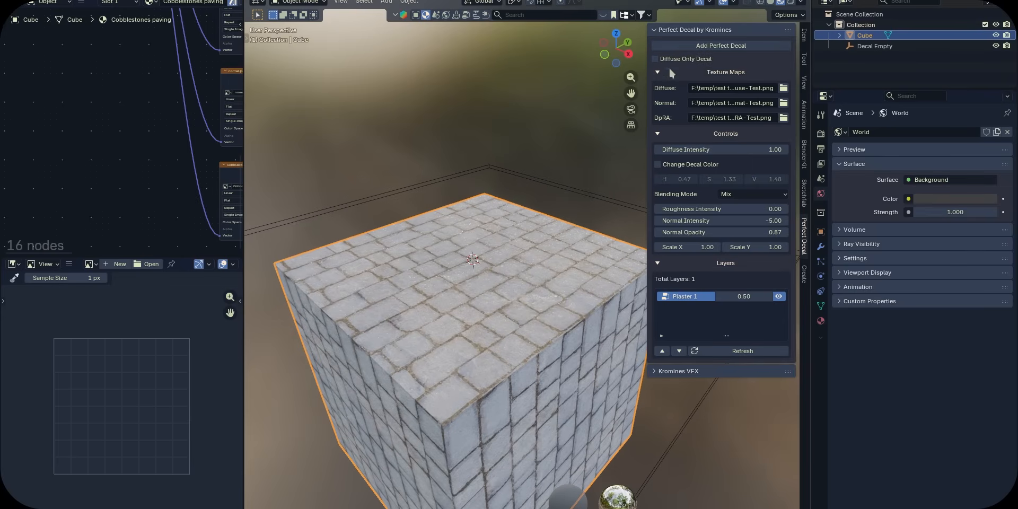
Add a second Perfect Decal to the cube, make it diffuse-only and load the Kromines logo_v1.png image as its Diffuse map.
click(685, 46)
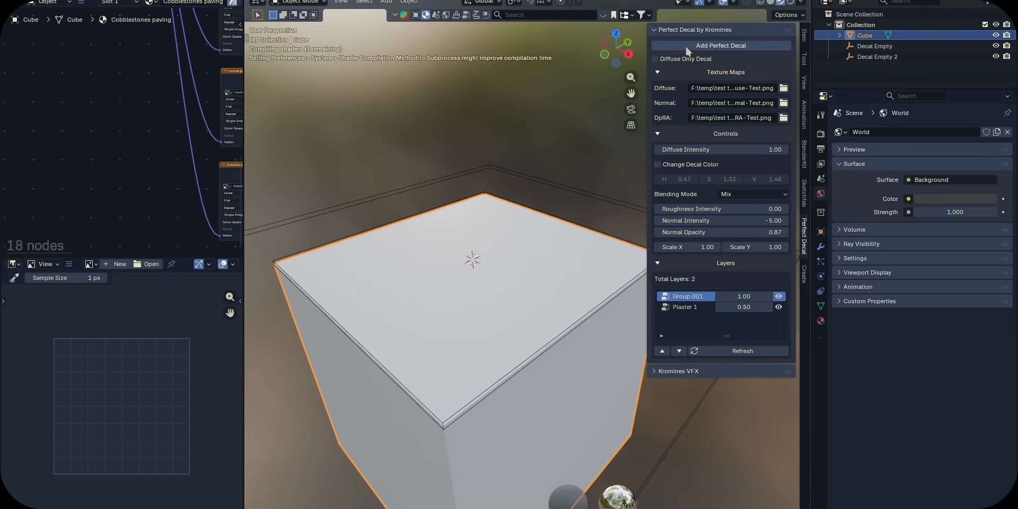
click(675, 59)
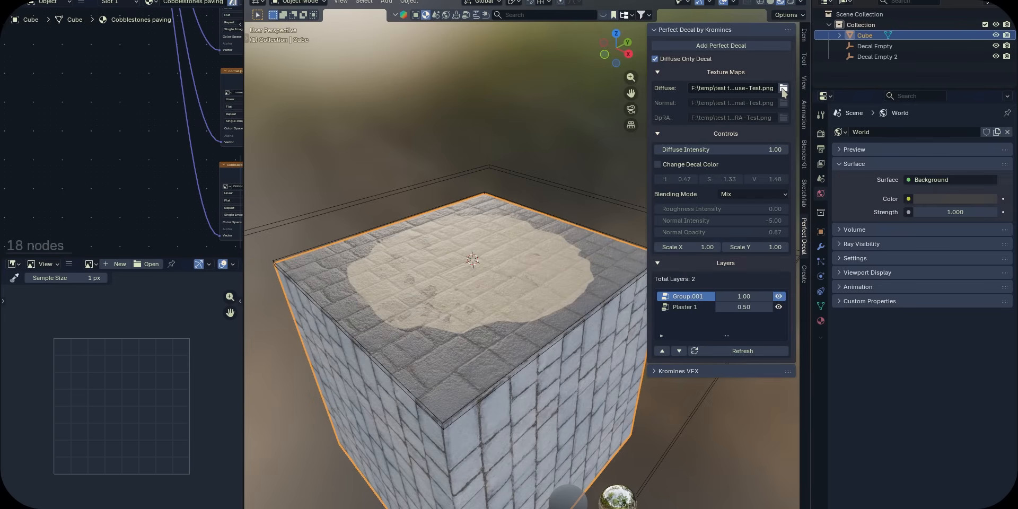
click(784, 88)
click(722, 467)
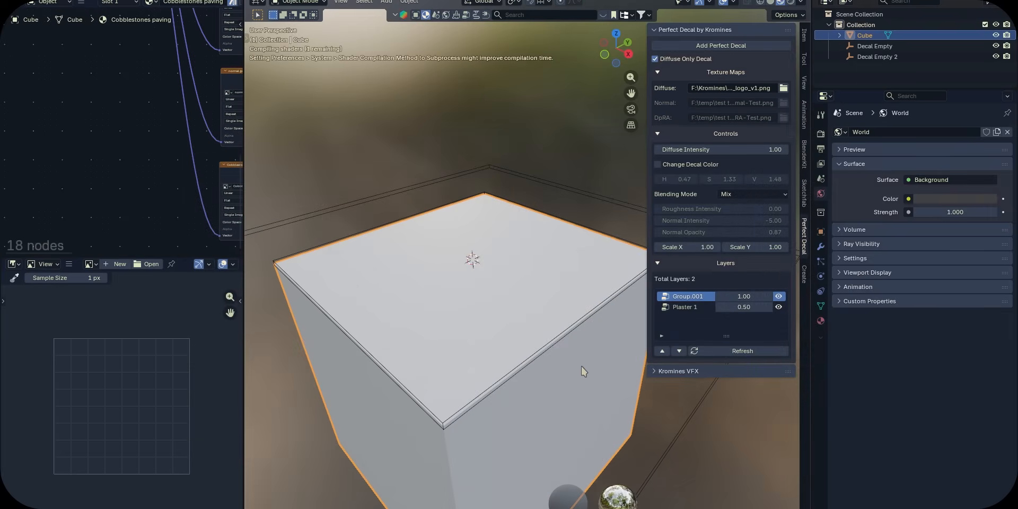
scroll(552, 253, up, 4)
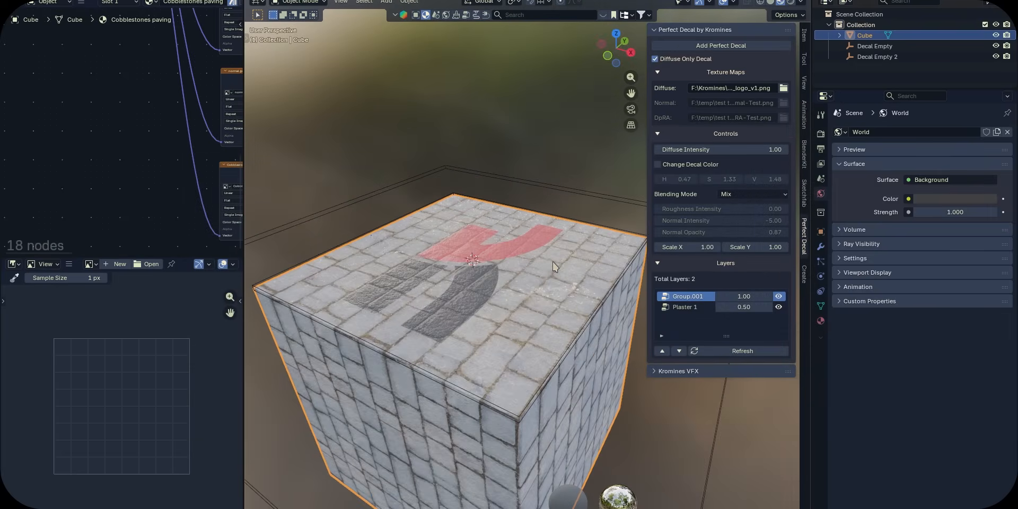
middle_drag(504, 280, 532, 323)
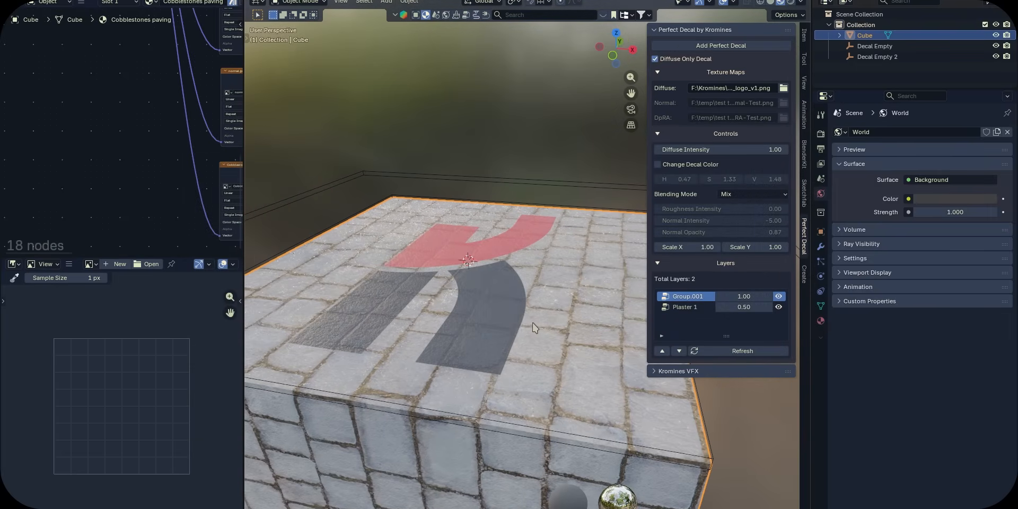
Rename the new decal layer logo and try out its opacity, leaving it at 1.00.
double_click(687, 297)
text(logo)
middle_drag(614, 308, 590, 307)
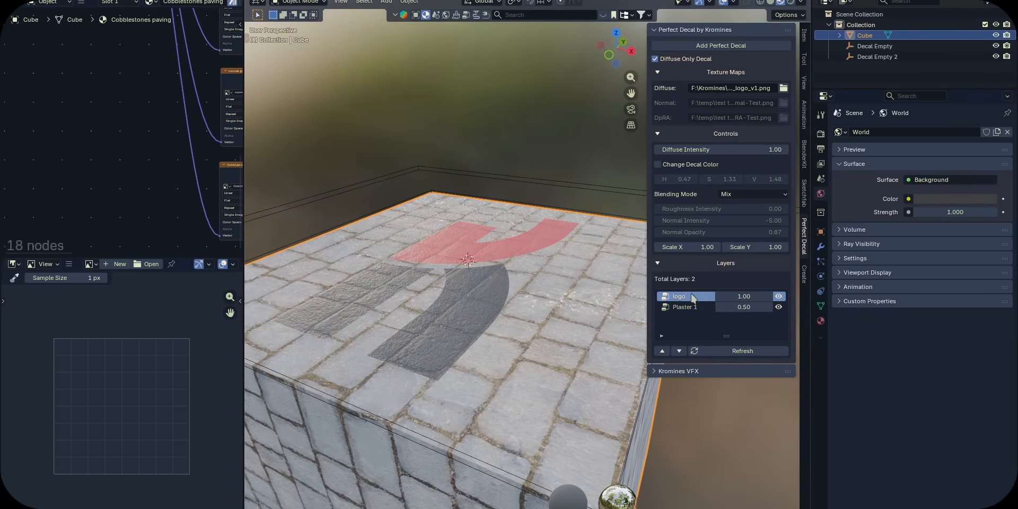
mouse_move(744, 296)
mouse_down()
mouse_move(712, 297)
mouse_move(748, 297)
mouse_up()
middle_drag(561, 297, 503, 260)
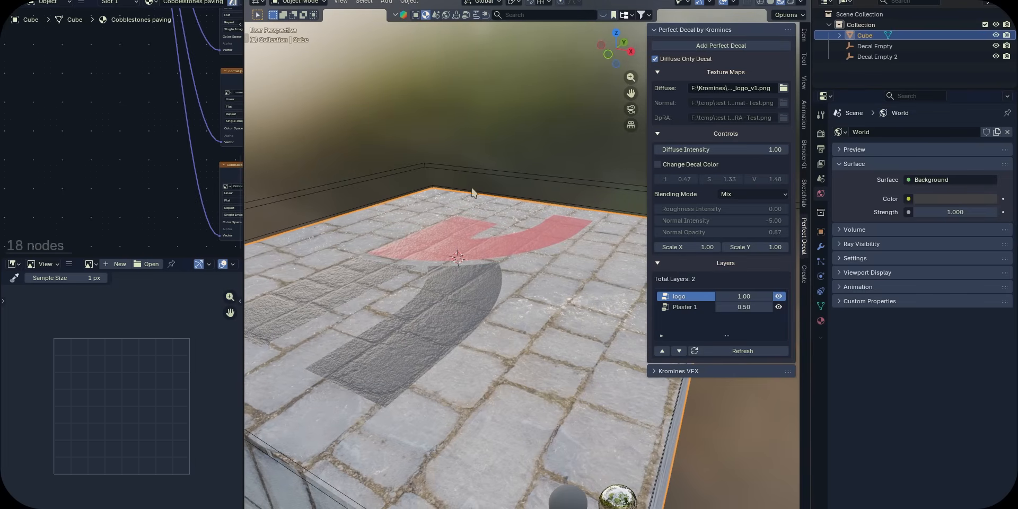
Hide the Plaster 1 layer and examine the logo decal on the cobblestones up close in a maximized viewport.
click(779, 307)
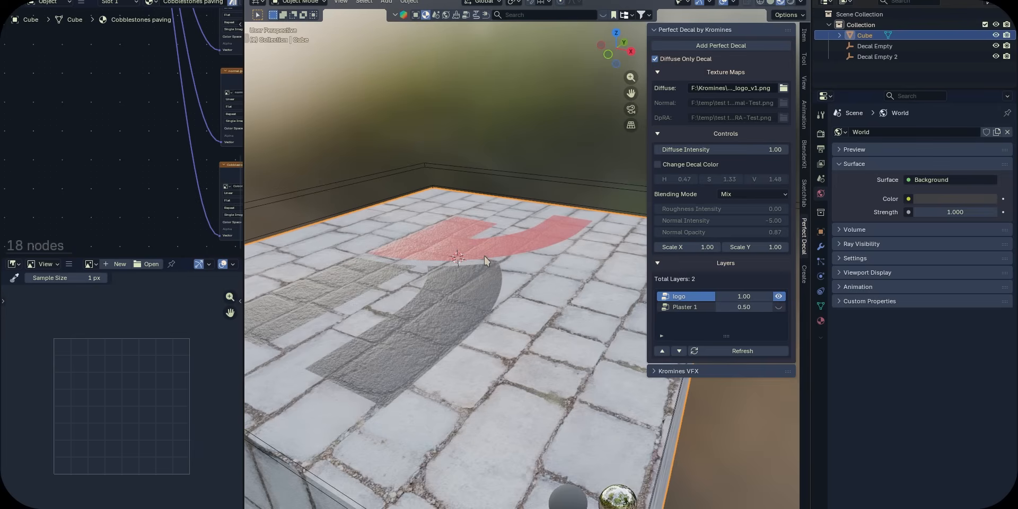
middle_drag(484, 256, 536, 279)
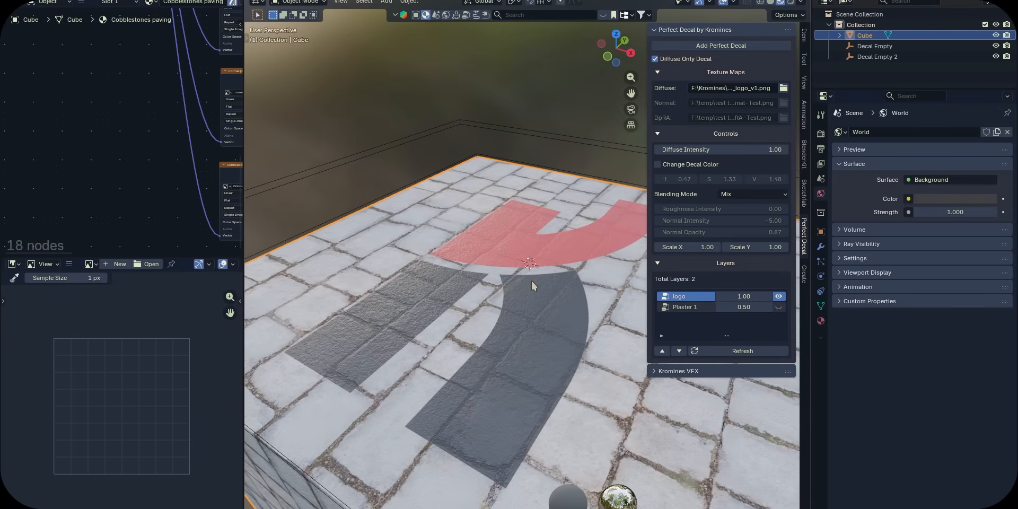
key(ctrl+space)
scroll(586, 290, up, 3)
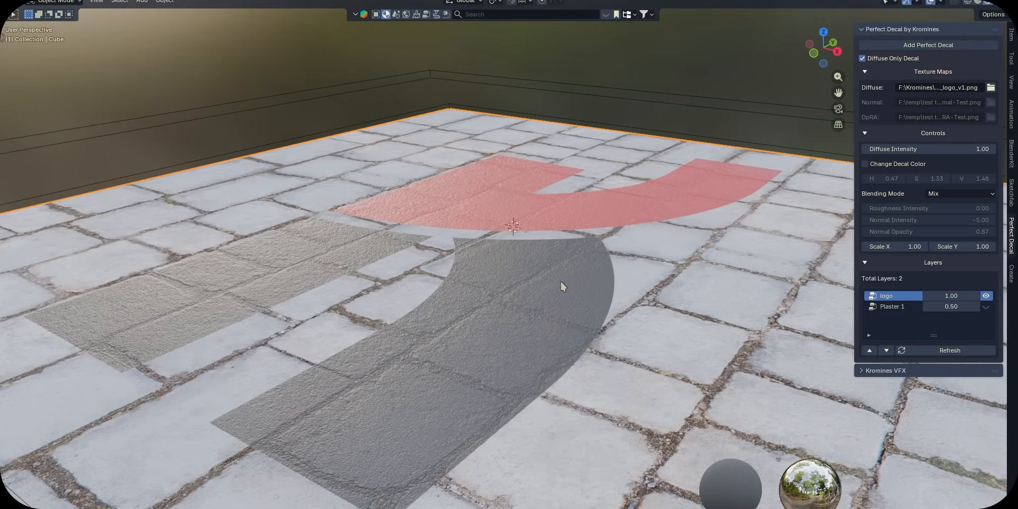
scroll(456, 270, down, 1)
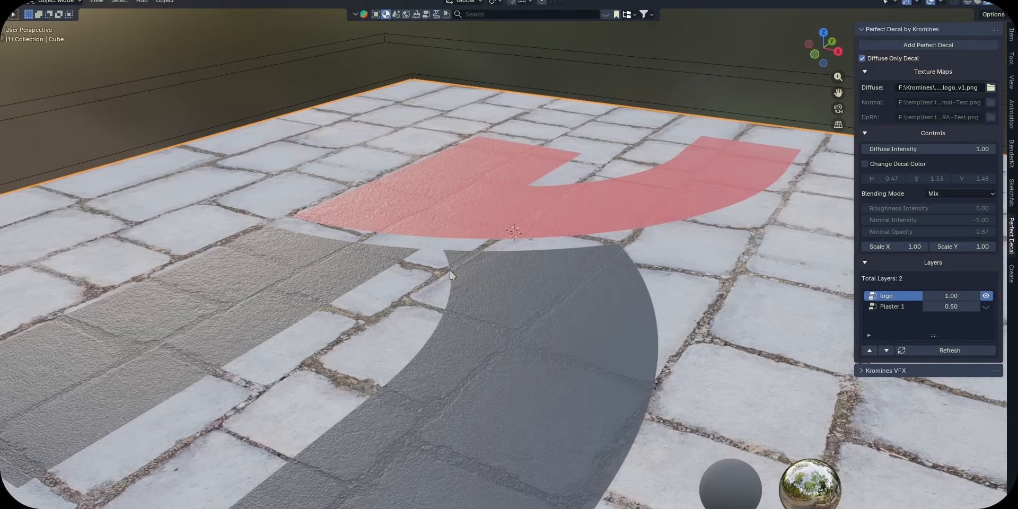
scroll(538, 255, down, 1)
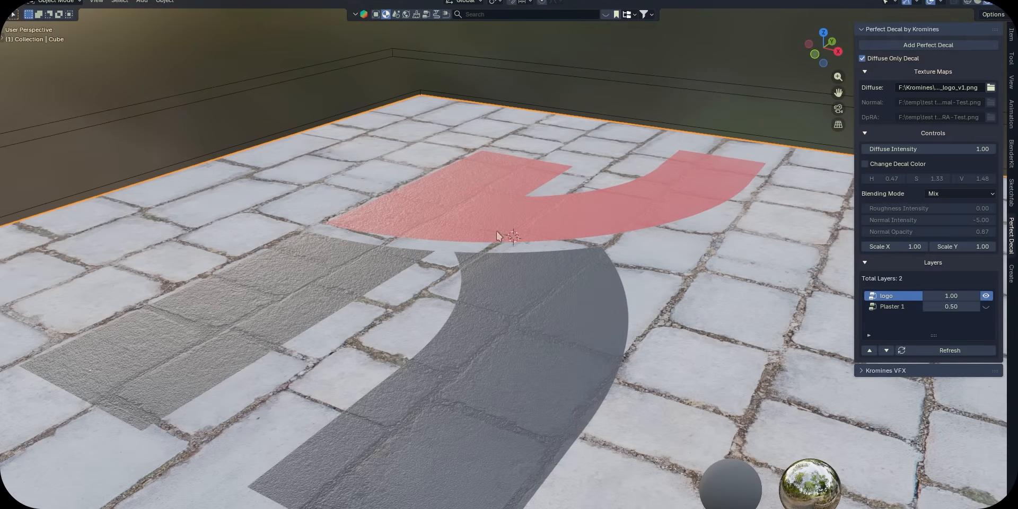
scroll(501, 244, down, 4)
key(ctrl+space)
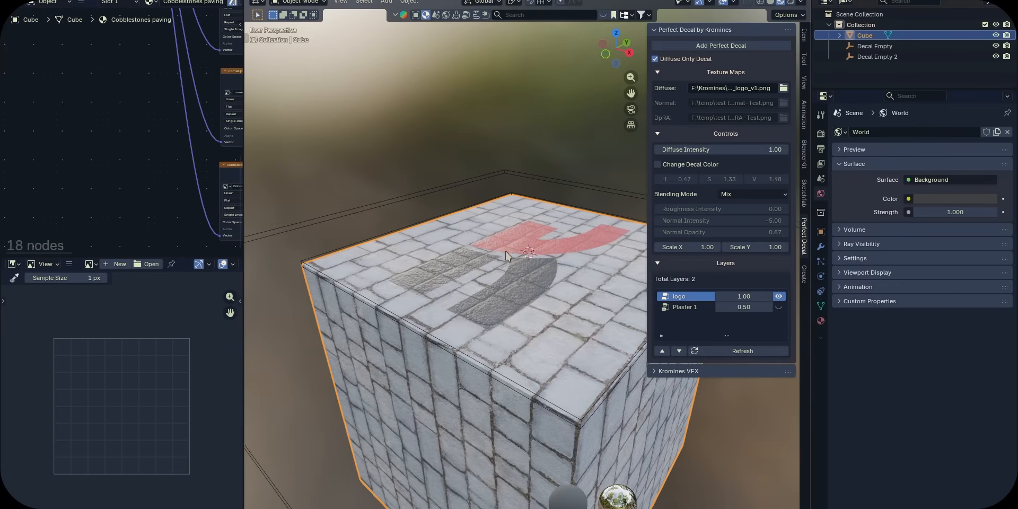
Select Decal Empty 2 and scale it up slightly so the projection box sits just outside the cube.
scroll(505, 252, up, 1)
click(864, 57)
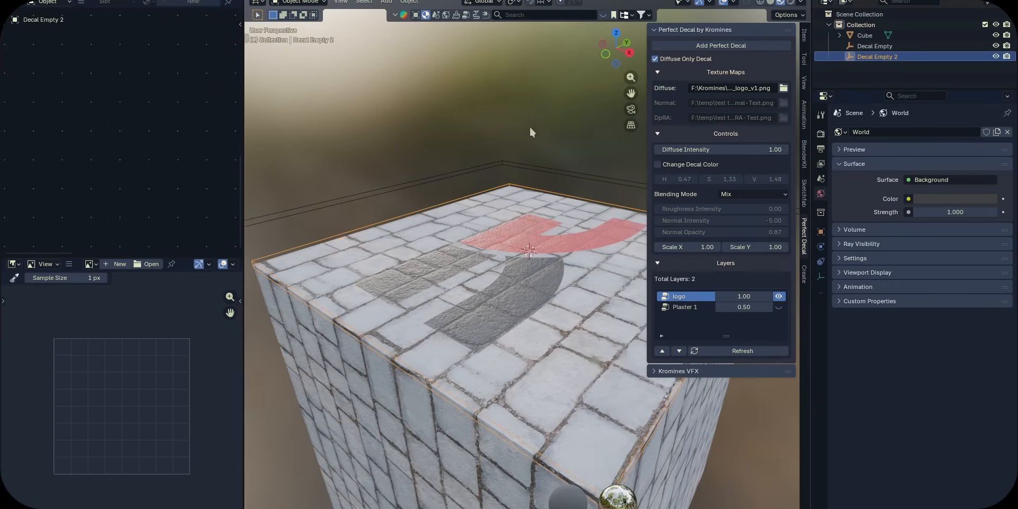
key(s)
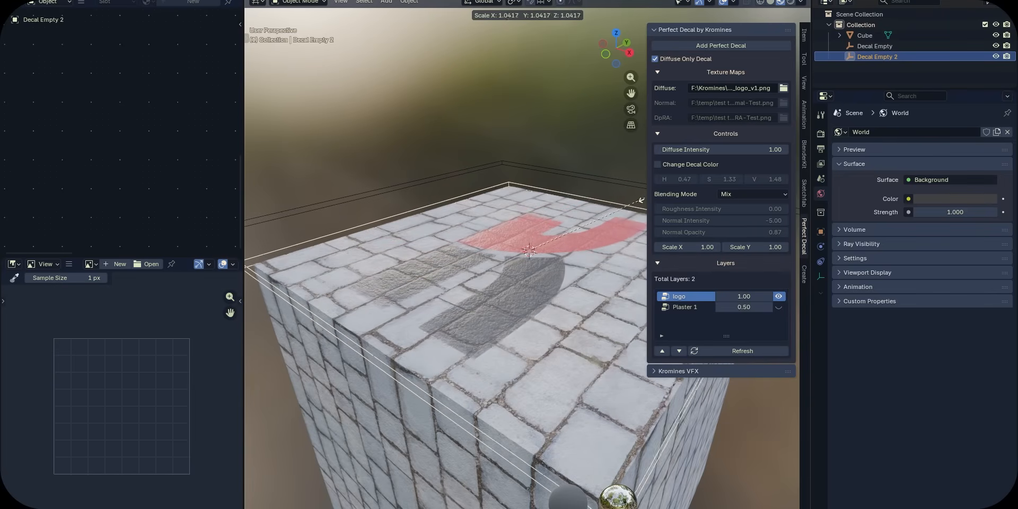
click(584, 225)
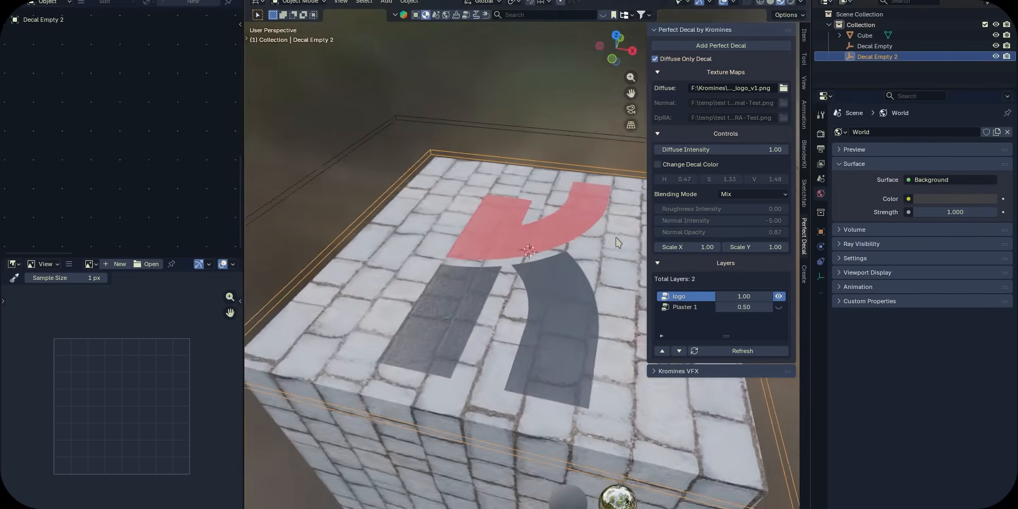
Try to set the logo decal's Blending Mode to Color while Decal Empty 2 is selected.
middle_drag(617, 238, 613, 272)
scroll(594, 236, up, 3)
click(753, 195)
click(740, 239)
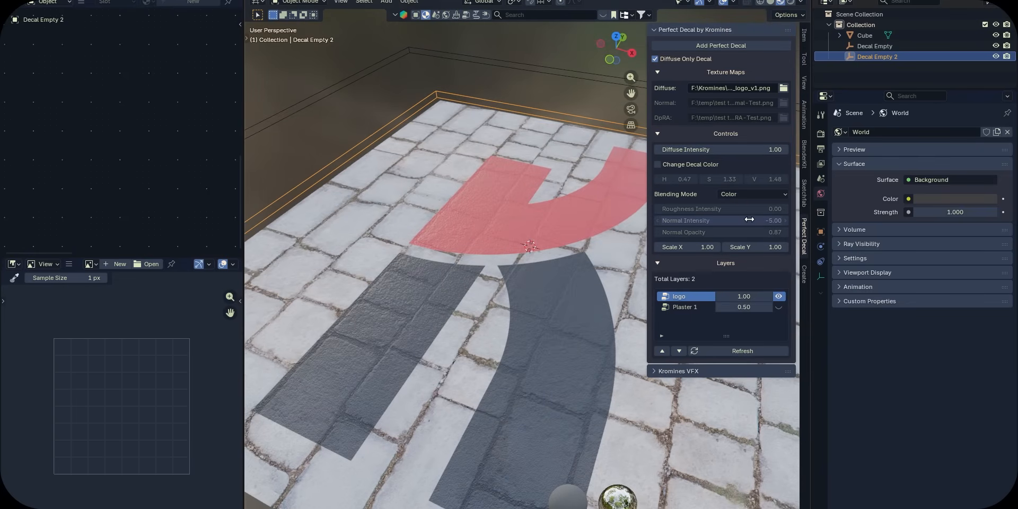
With the cube selected, reactivate the logo layer and try the Color and Overlay options as its Blending Mode, leaving it on Overlay.
click(603, 210)
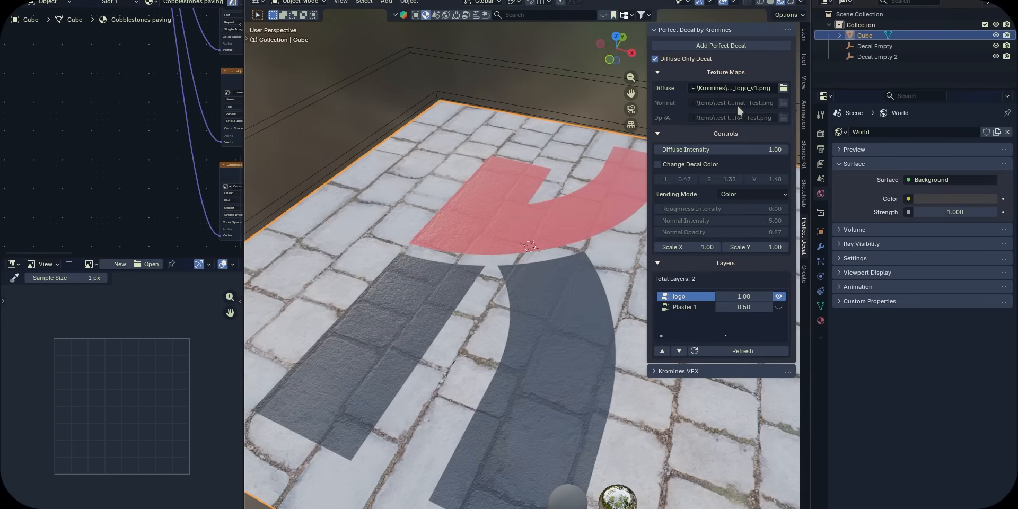
click(699, 306)
click(695, 298)
click(743, 194)
click(740, 215)
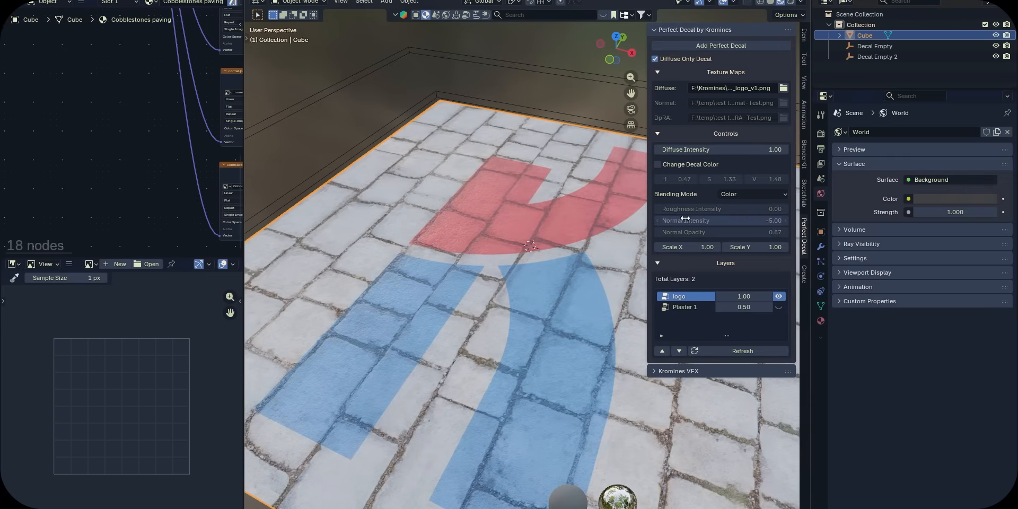
click(743, 194)
click(747, 229)
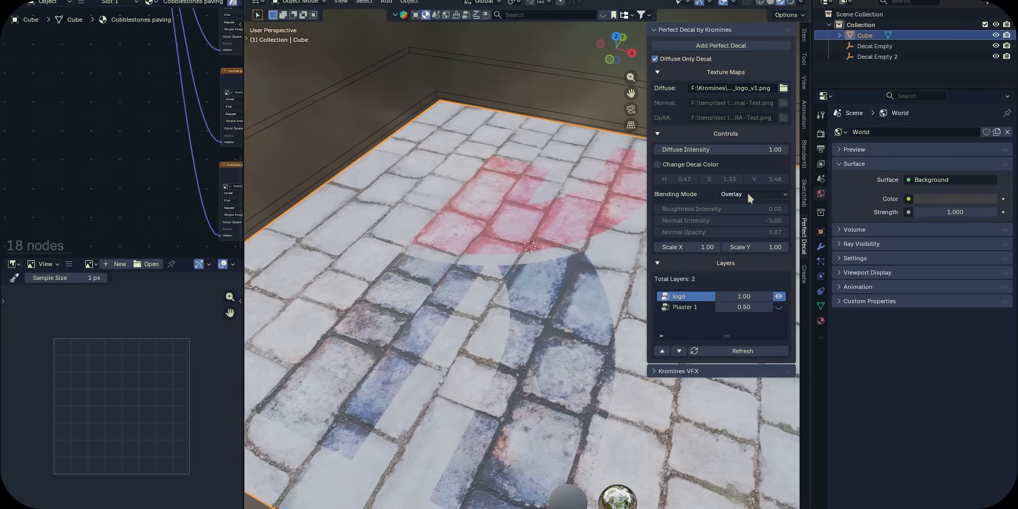
Keep the logo layer on Overlay and try Change Decal Color with its hue at 1.00, leaving the color change disabled.
click(746, 193)
click(738, 230)
click(658, 164)
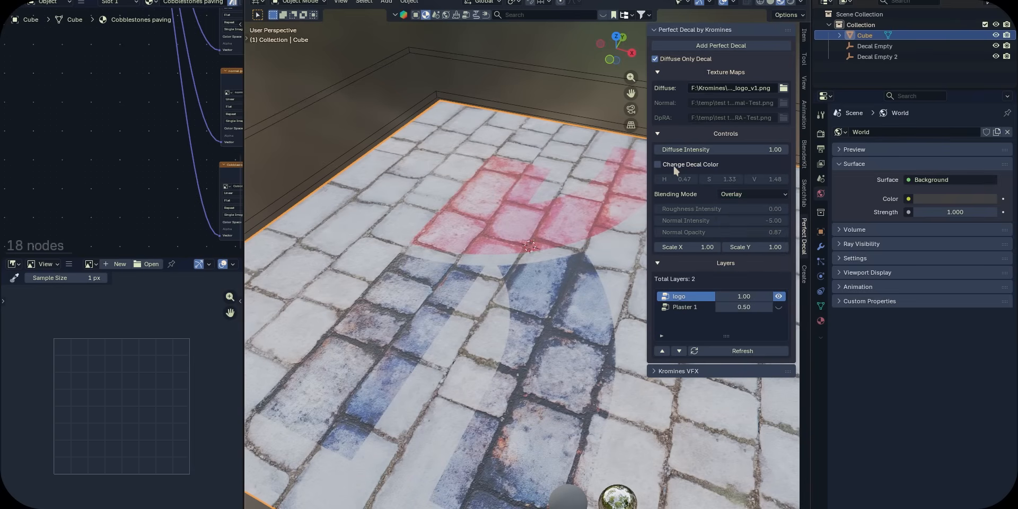
drag(678, 179, 642, 179)
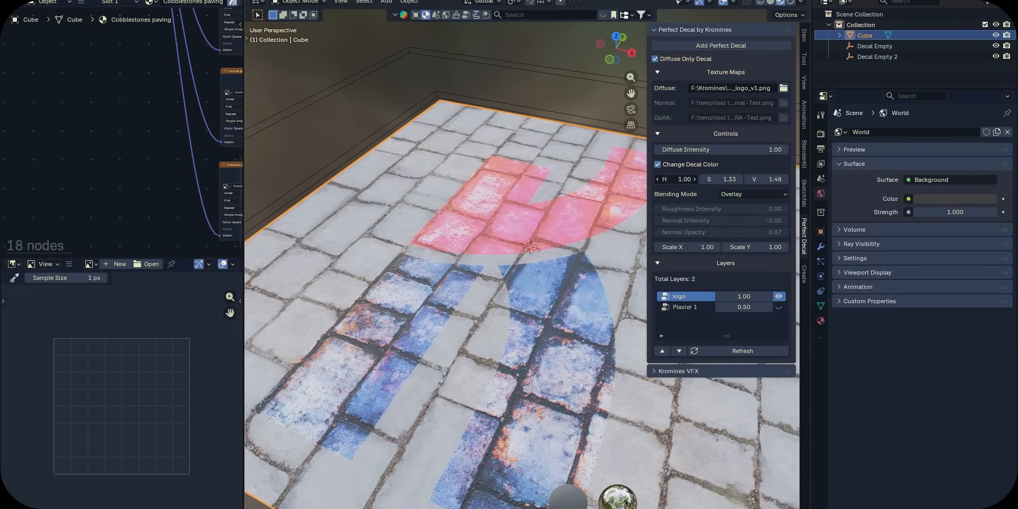
click(676, 165)
drag(689, 150, 679, 182)
middle_drag(538, 198, 533, 193)
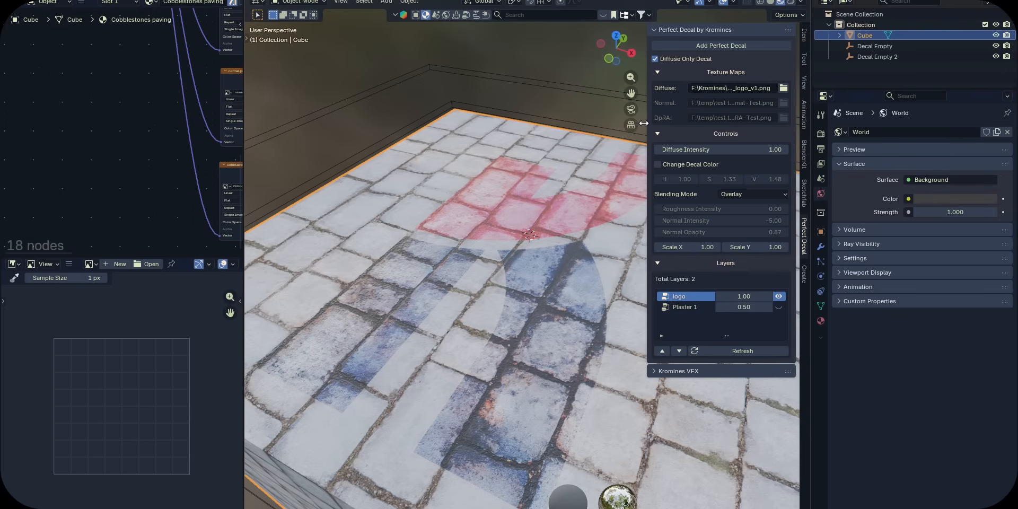
Widen the decal sidebar slightly and set the logo layer's Blending Mode to Mix.
drag(645, 122, 639, 105)
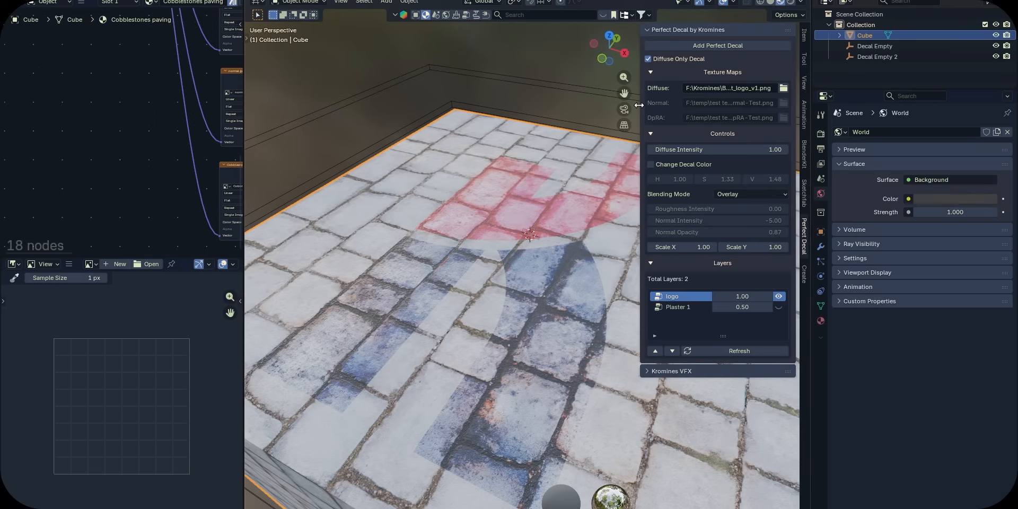
middle_drag(583, 167, 564, 149)
scroll(506, 180, up, 2)
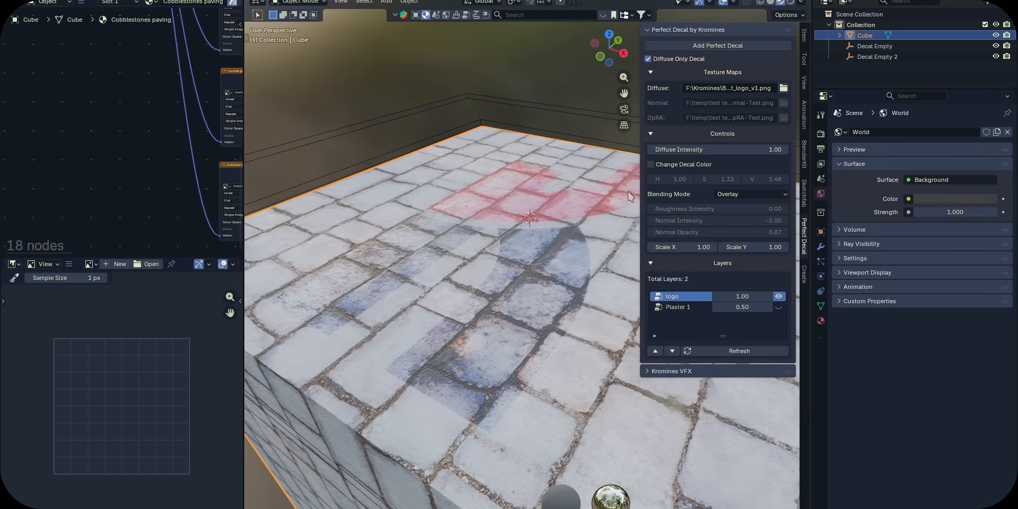
click(743, 194)
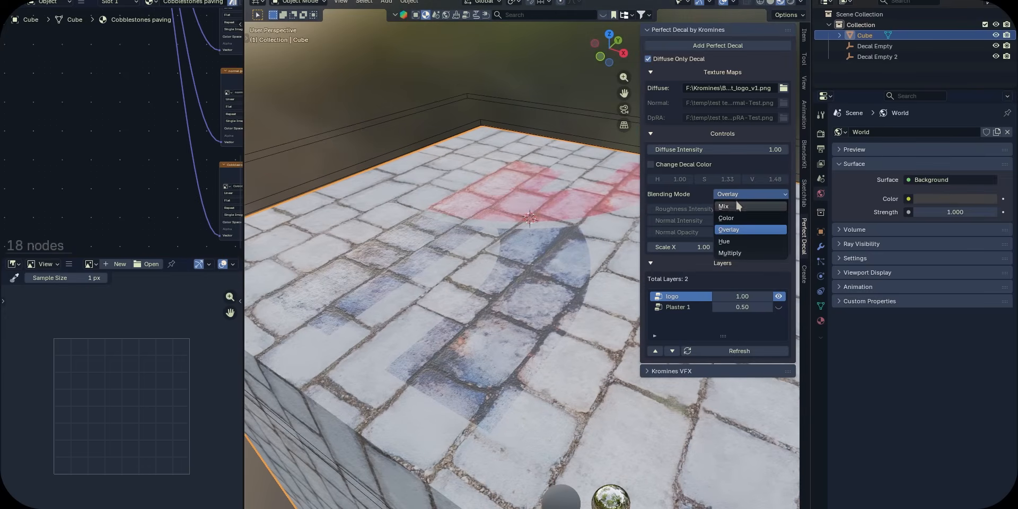
click(735, 198)
middle_drag(461, 238, 457, 233)
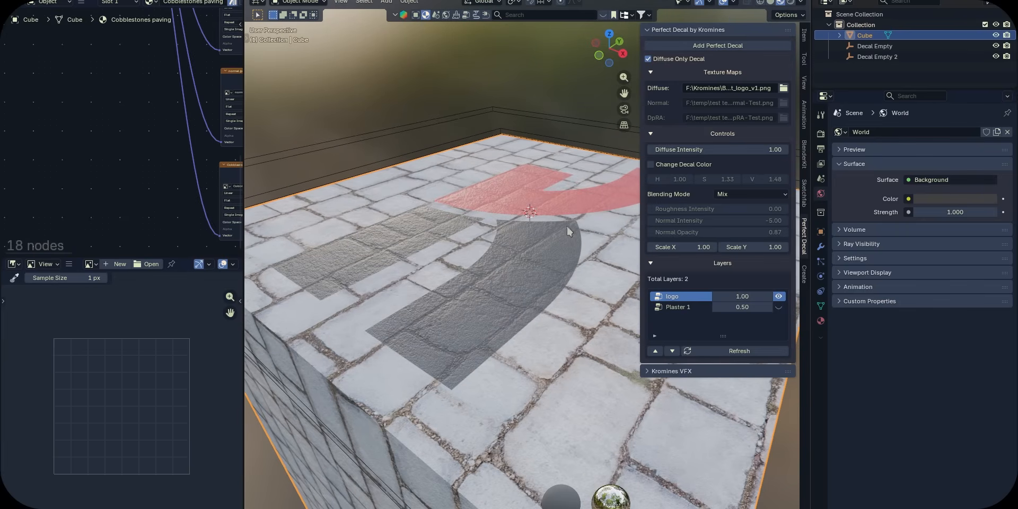
Show the Plaster 1 layer again, raise its opacity to 0.92 and make it the active layer.
click(778, 307)
mouse_move(742, 307)
mouse_down()
mouse_move(769, 307)
mouse_move(755, 308)
mouse_up()
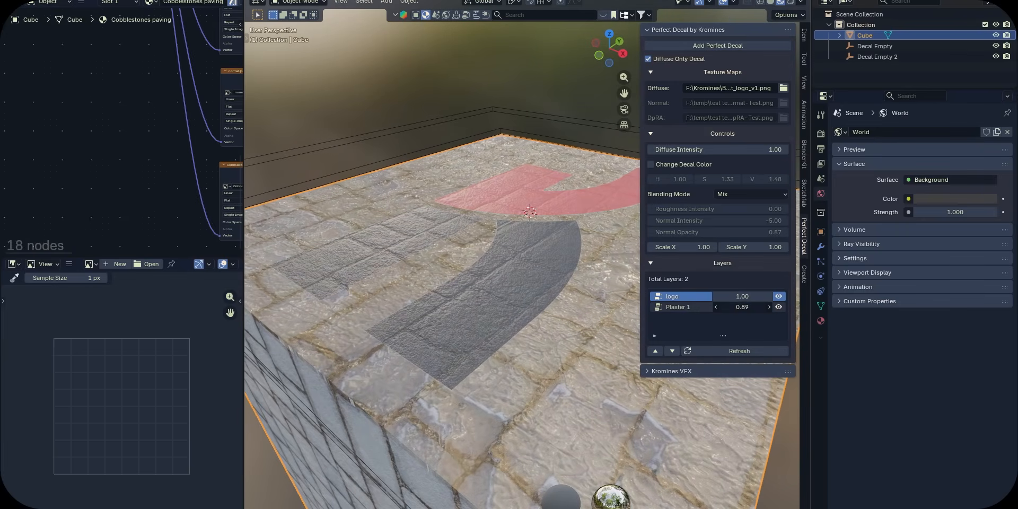
click(689, 306)
Reorder the Plaster 1 layer above and below the logo layer several times to compare the results, leaving it above logo.
click(655, 351)
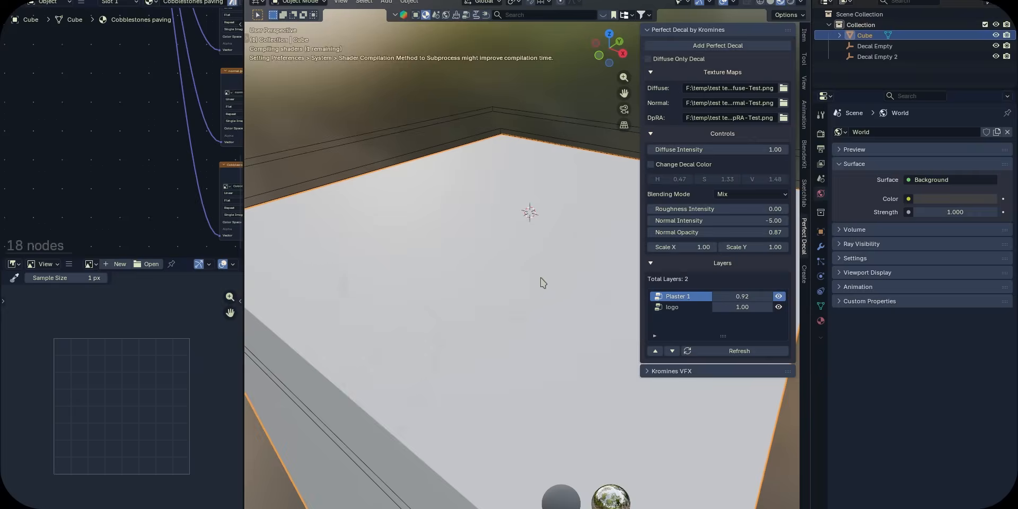
click(671, 352)
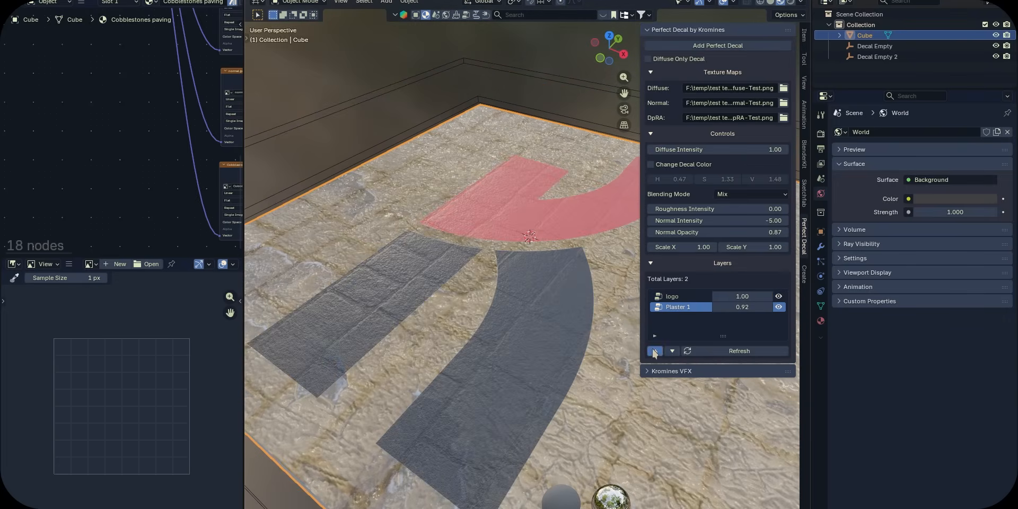
click(654, 351)
click(672, 352)
click(654, 351)
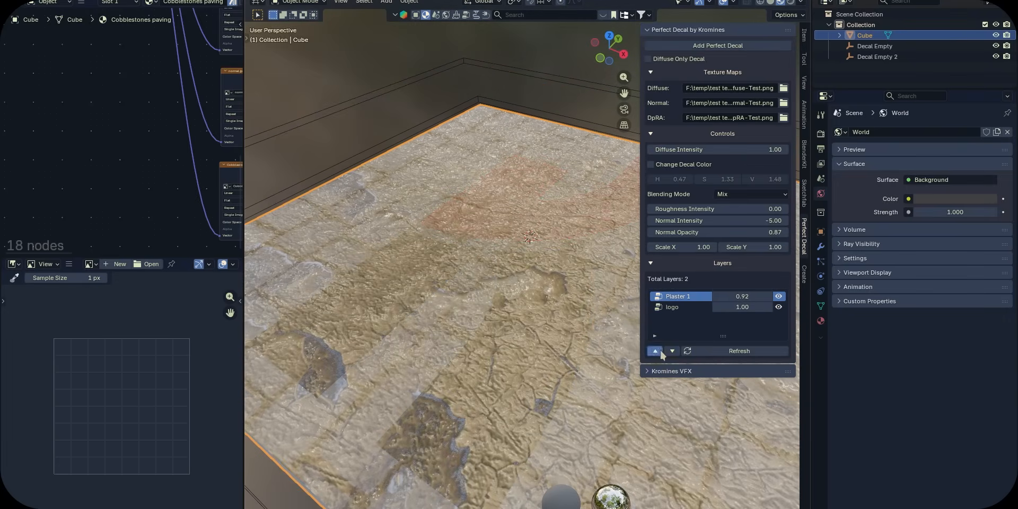
click(672, 350)
click(659, 350)
Add new Perfect Decals to the cube repeatedly until the layer stack contains 21 layers.
click(733, 45)
click(733, 45)
click(733, 46)
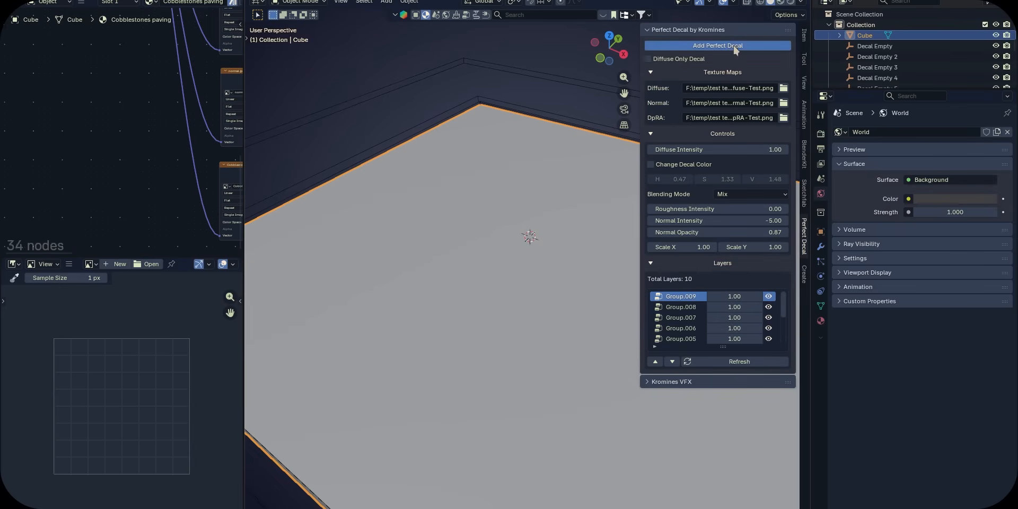
click(733, 46)
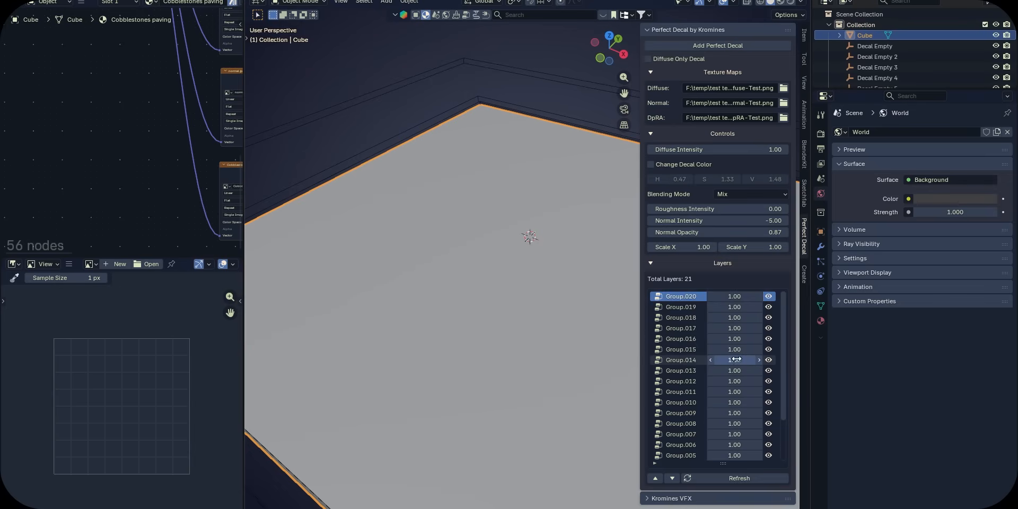
Widen the decal sidebar further, select the Group.010 layer and browse the long layer list.
drag(640, 376, 611, 377)
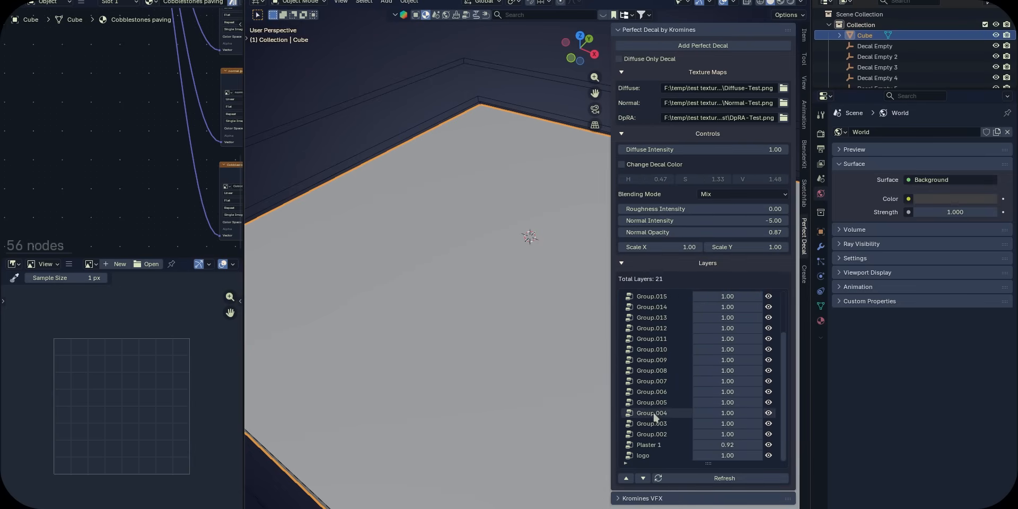
click(649, 350)
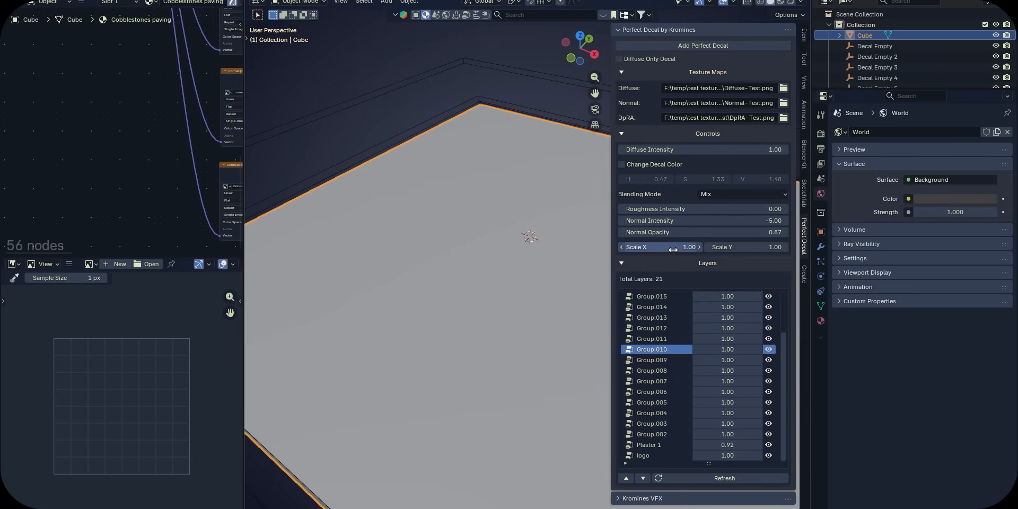
scroll(675, 439, up, 1)
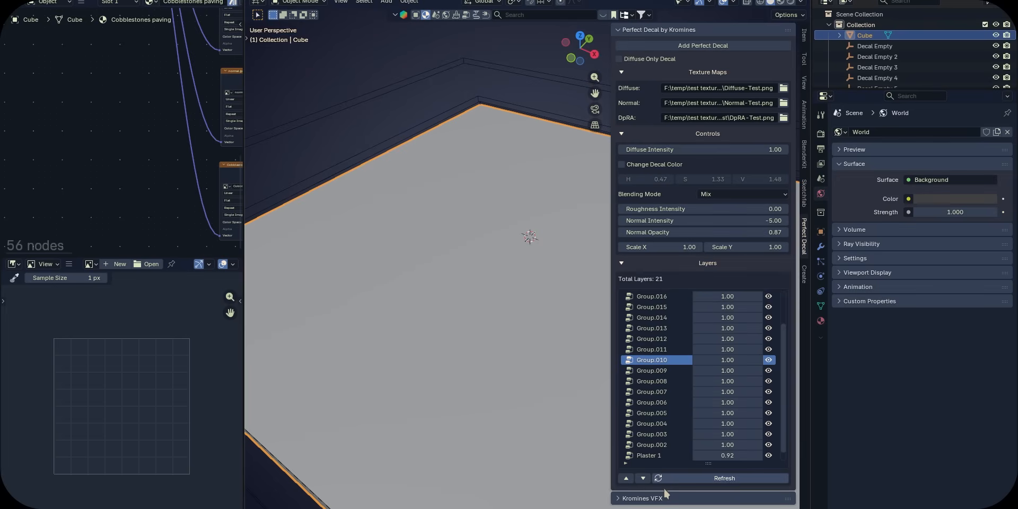
scroll(650, 445, down, 1)
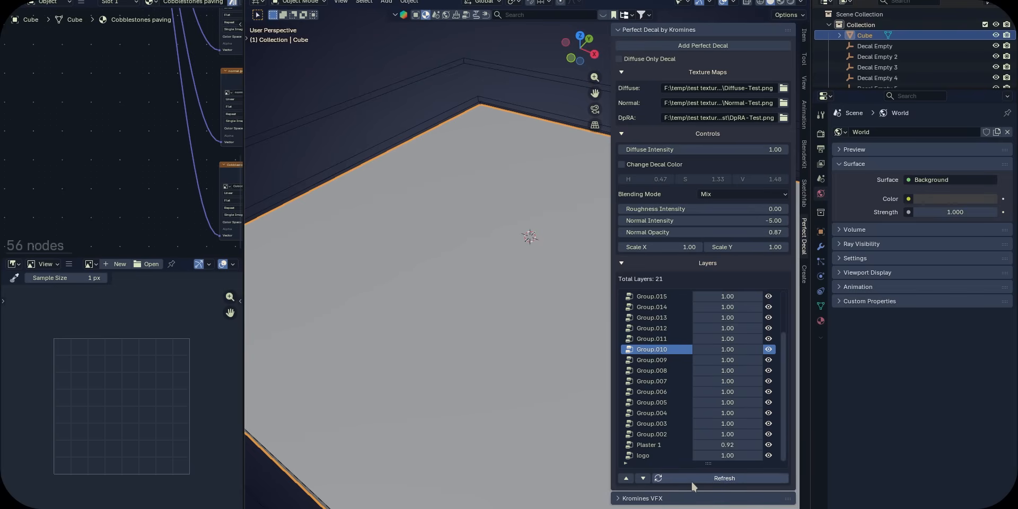